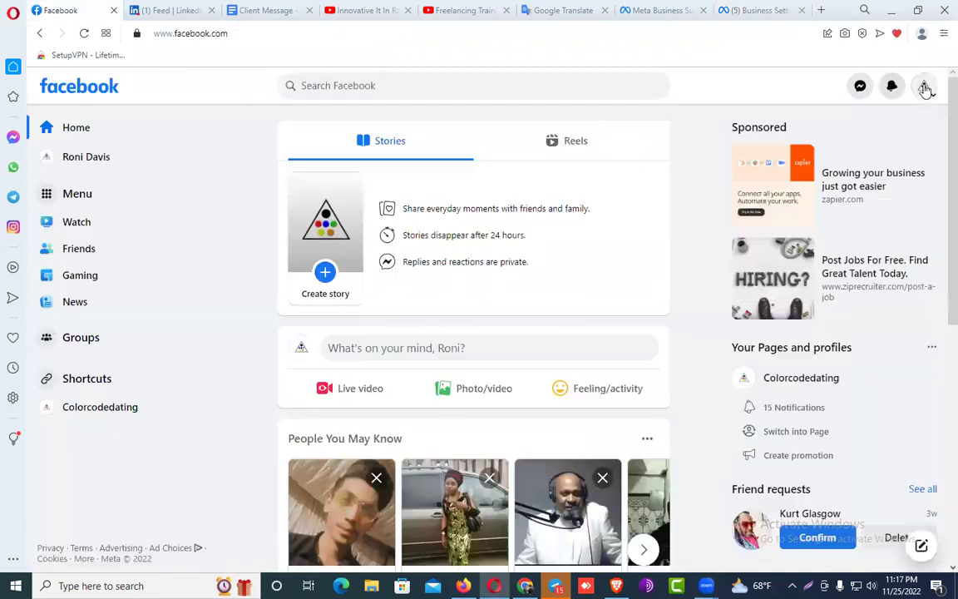
- Examine which business and personal accounts the account switcher in Meta Business settings lists
left_click(757, 10)
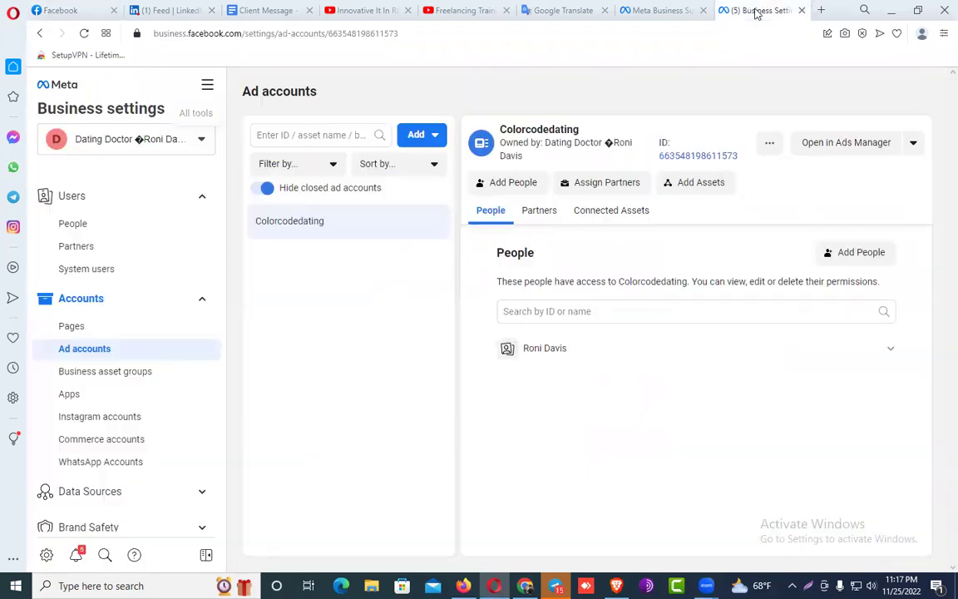
left_click(184, 144)
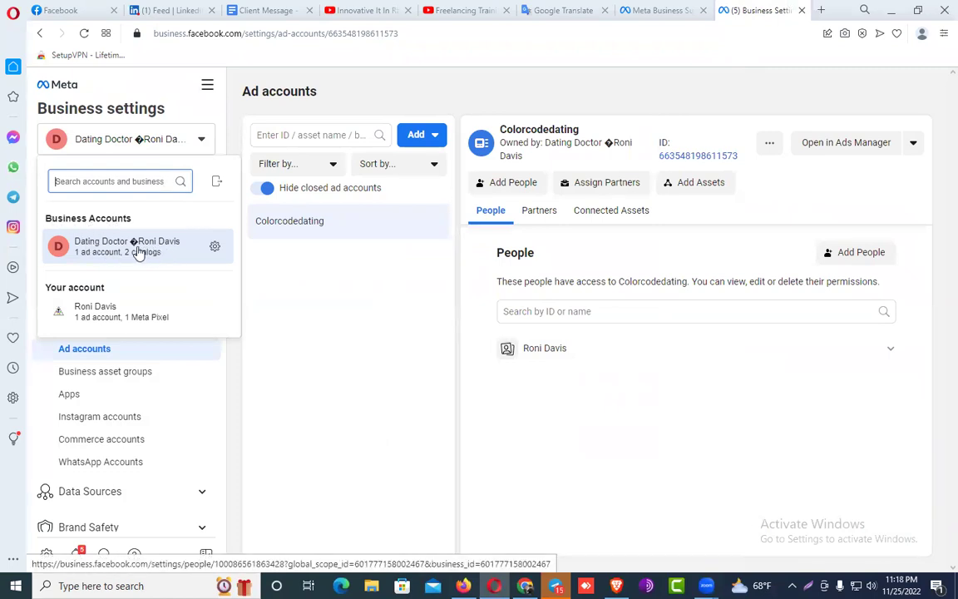
mouse_move(138, 253)
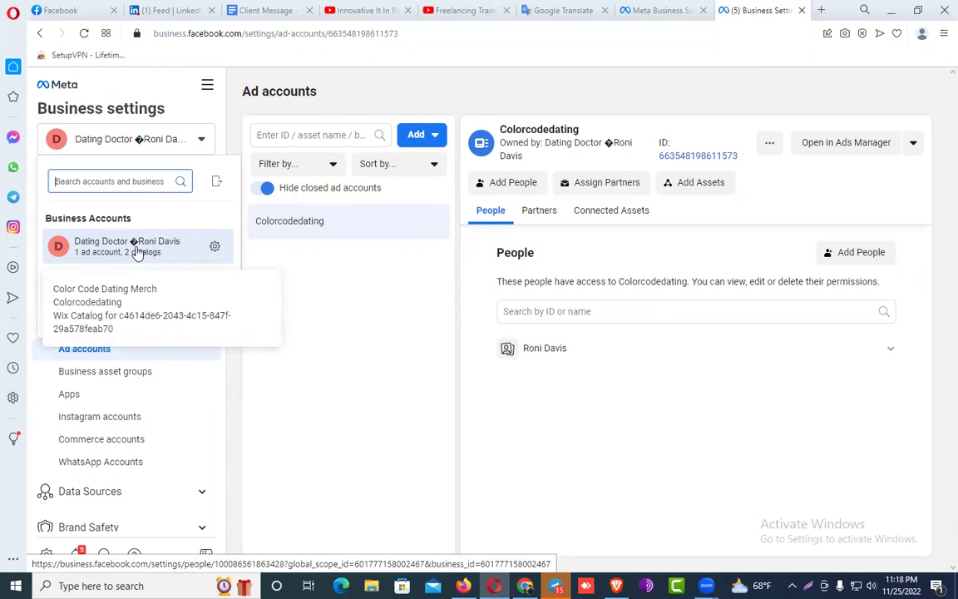
left_click(263, 251)
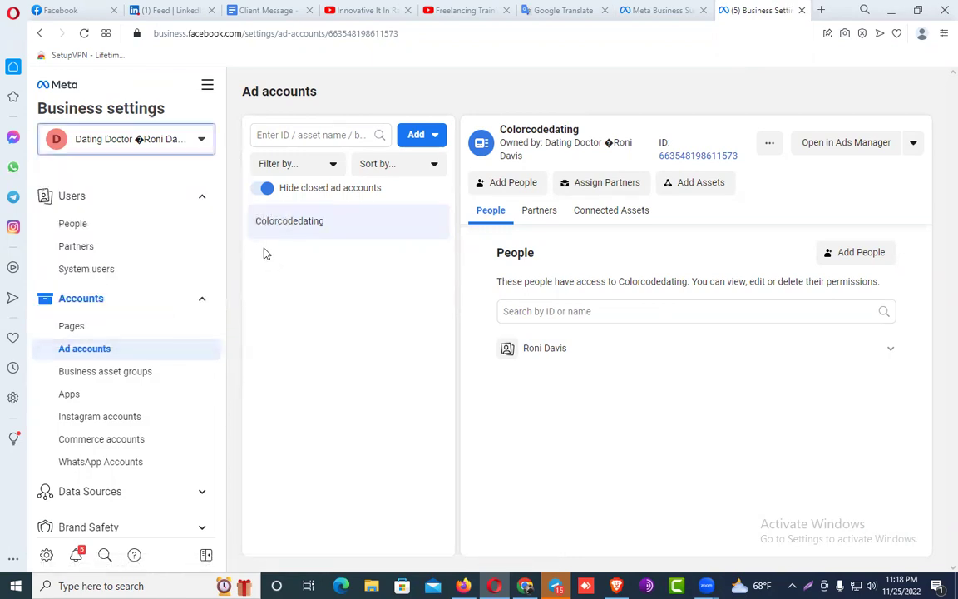
left_click(137, 140)
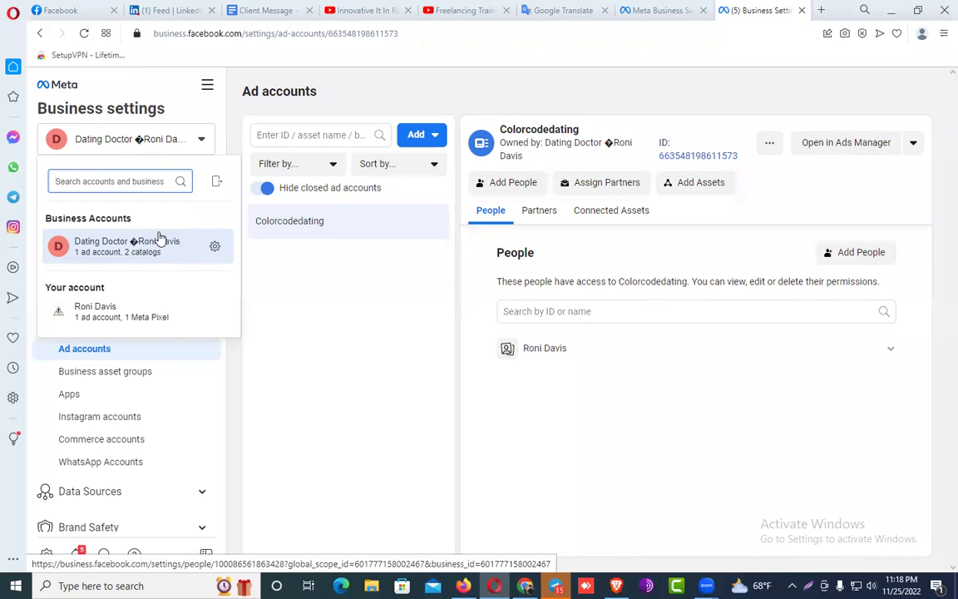
left_click(50, 7)
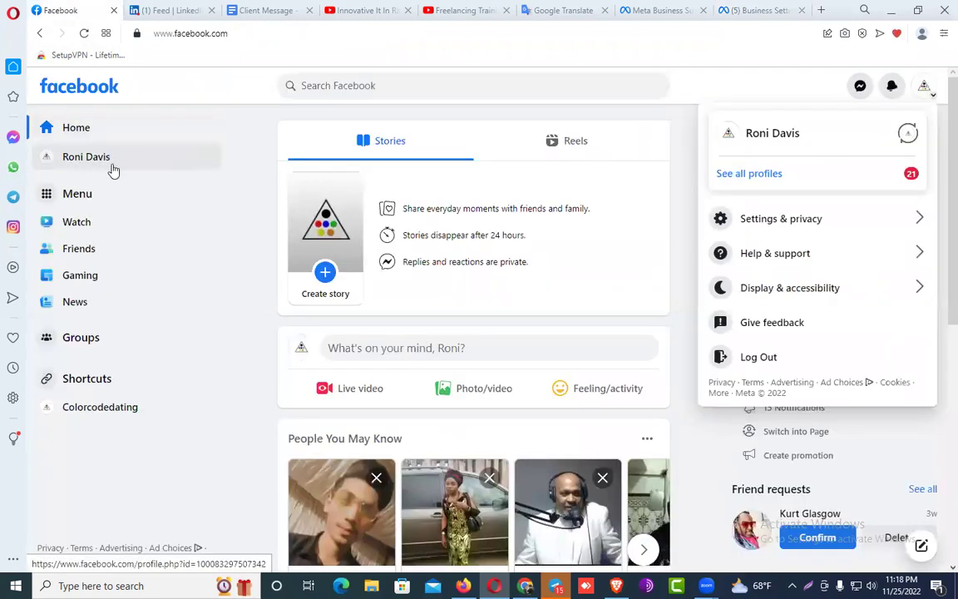
left_click(729, 10)
left_click(293, 88)
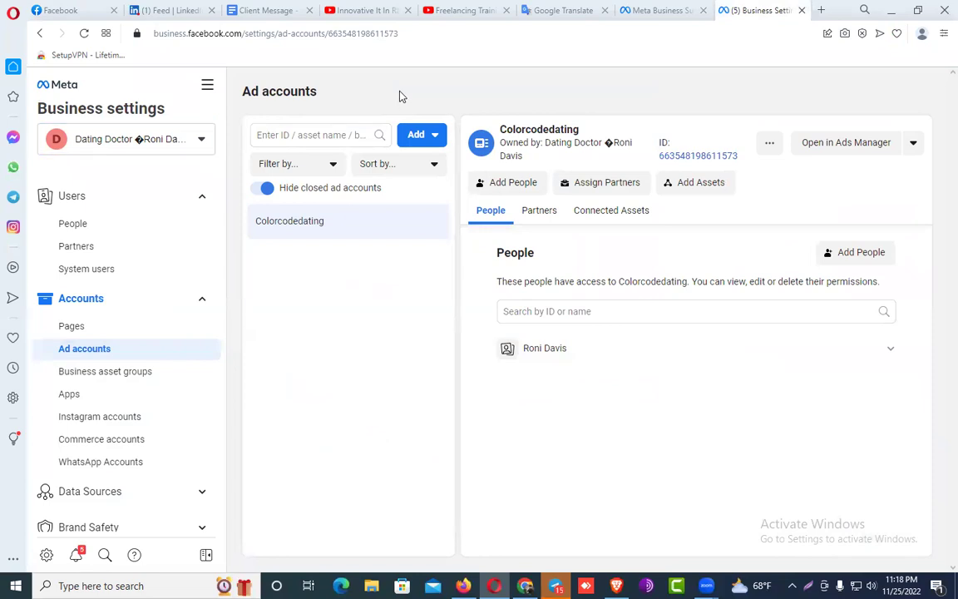
- Open business.facebook.com/overview in a new browser tab
left_click(821, 11)
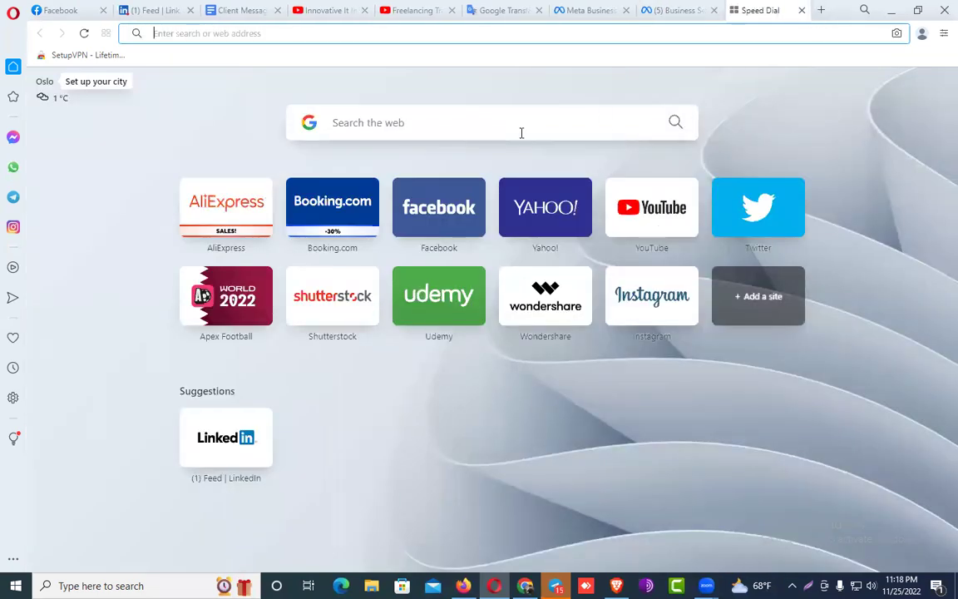
type("busine")
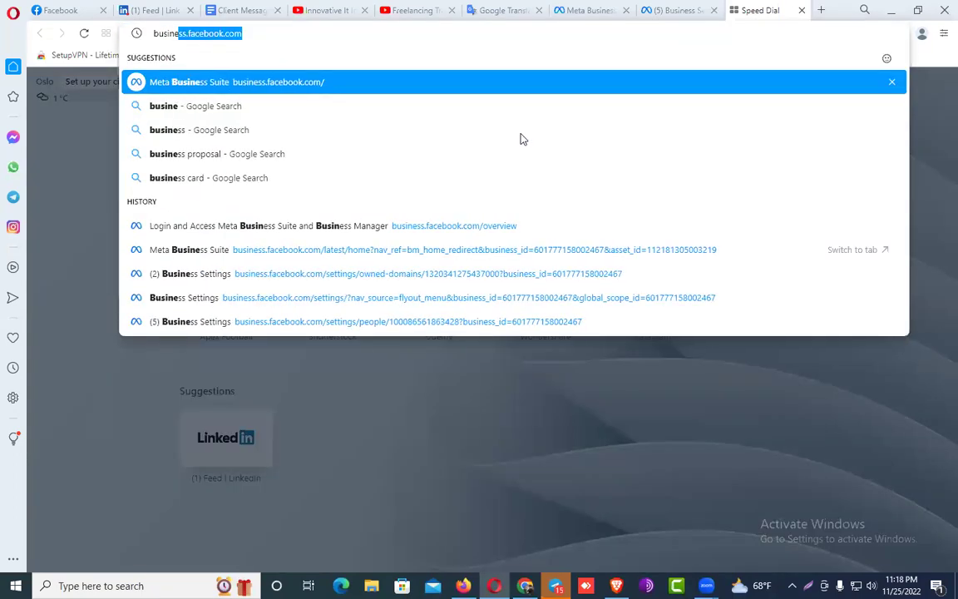
type("ss.")
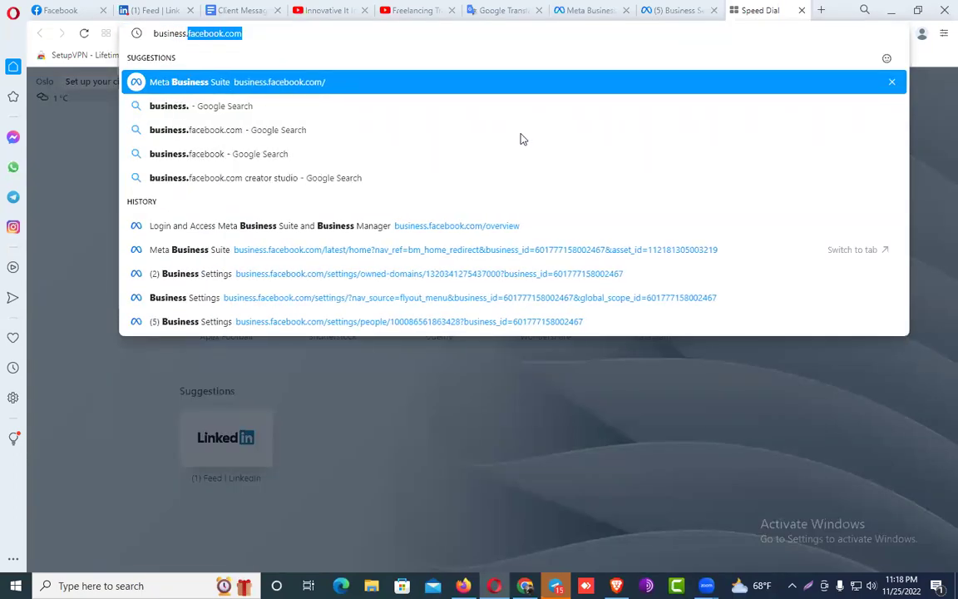
type("facebook")
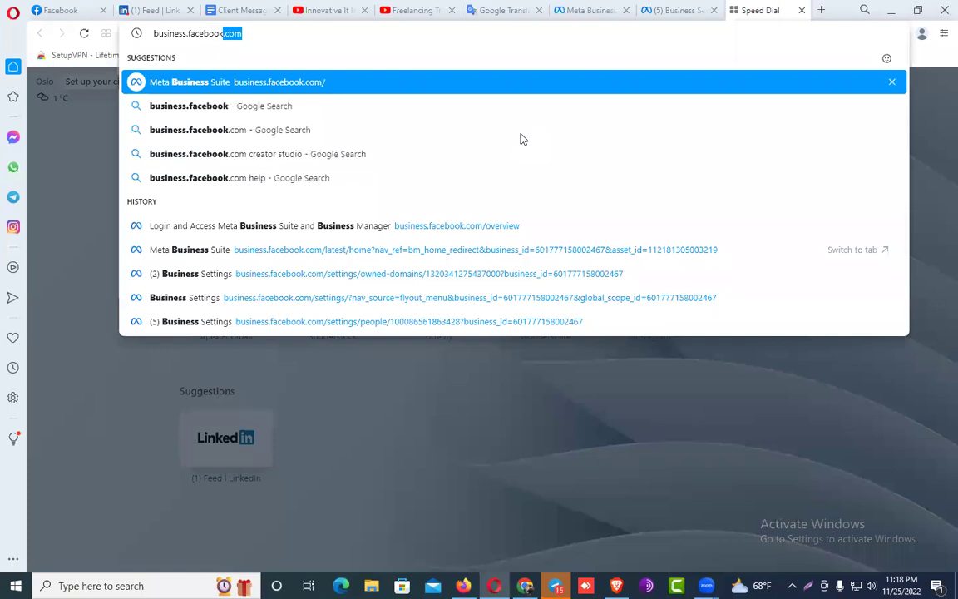
type(".com/")
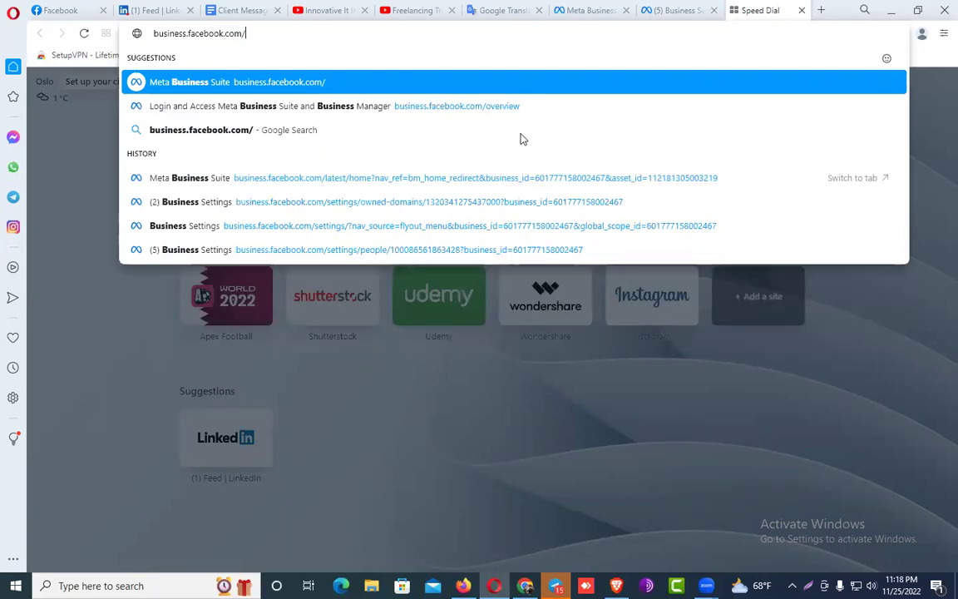
type("overview")
key("Return")
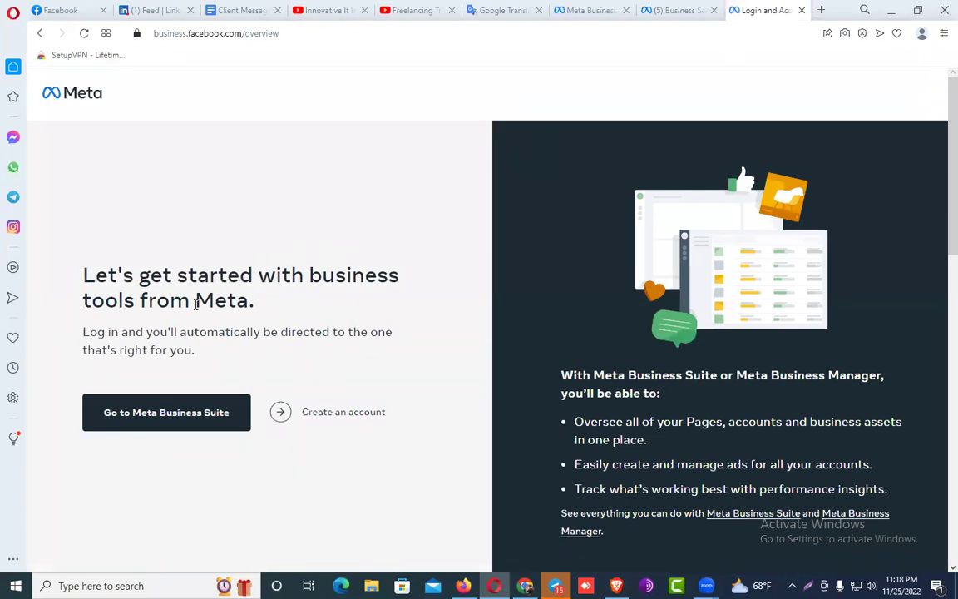
- Start creating a new Business Manager account from the Meta business tools overview page
left_click_drag(254, 301, 82, 268)
left_click(84, 281)
left_click(657, 10)
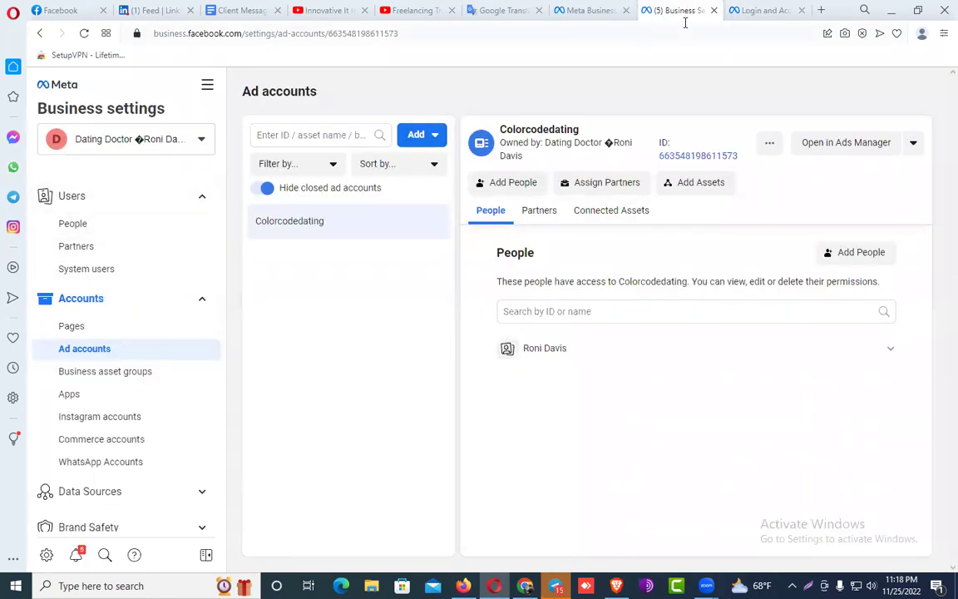
left_click(786, 9)
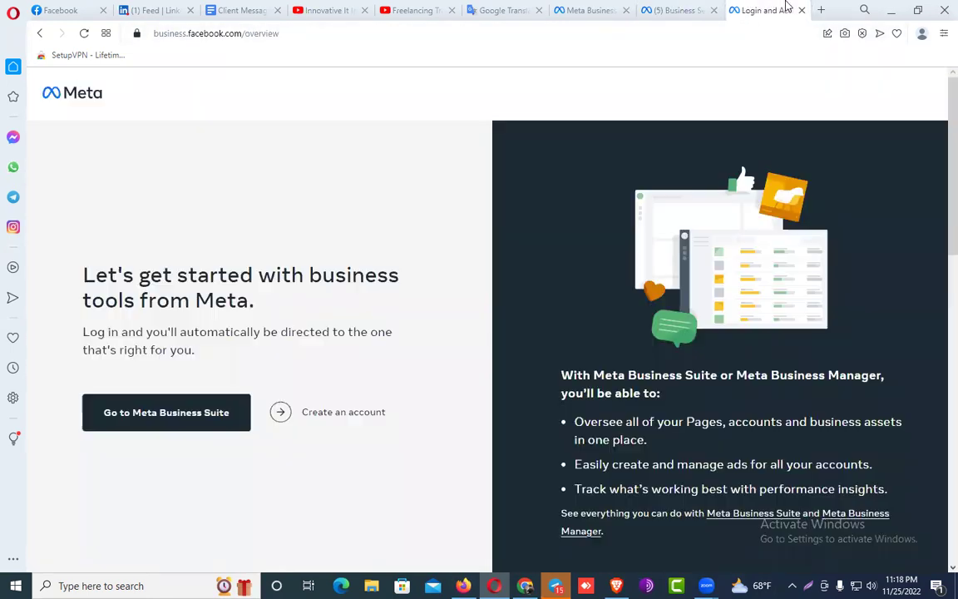
left_click(334, 426)
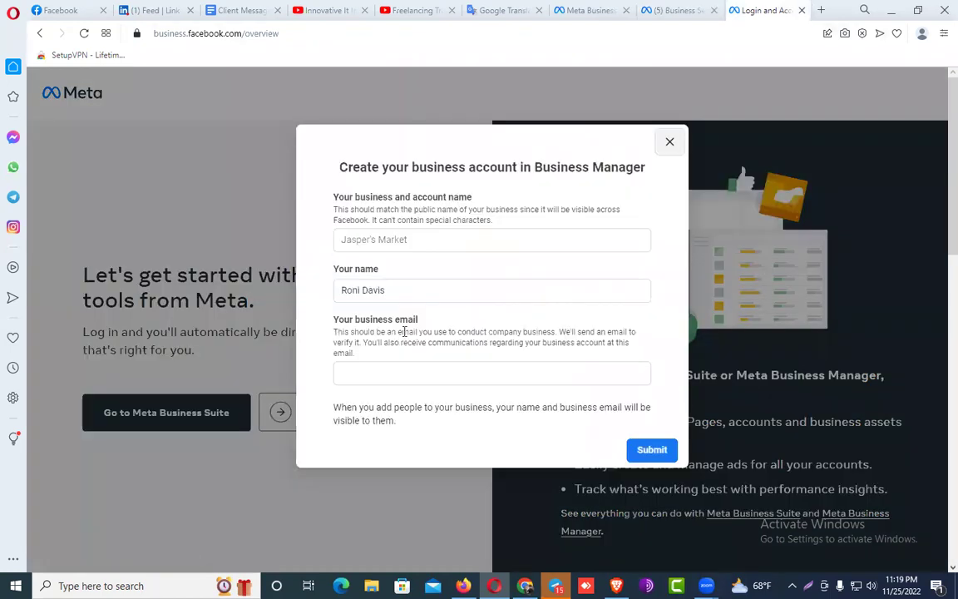
left_click(407, 242)
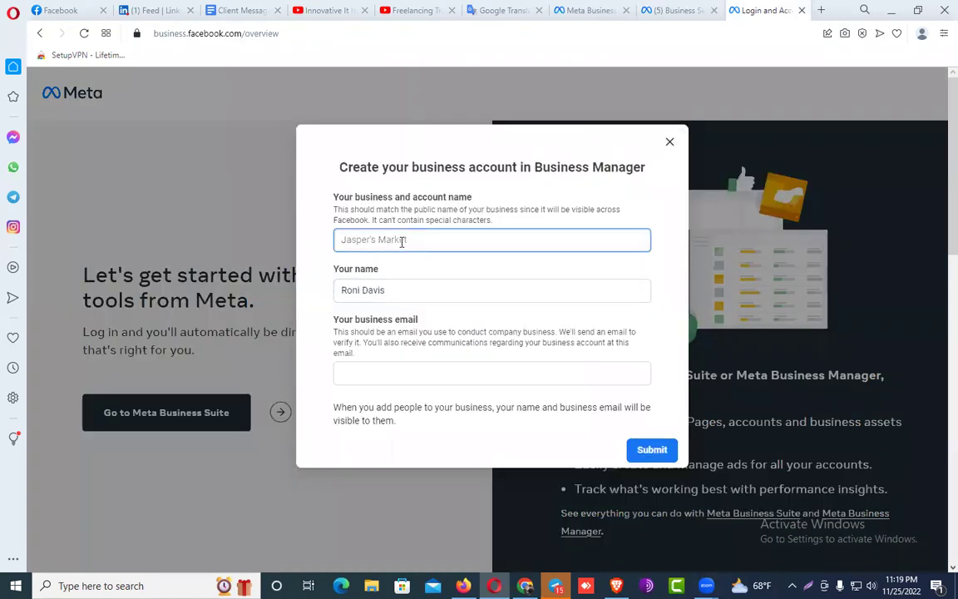
- Copy the signed-in account's email address from Gmail and enter it as the business email in the account creation form
left_click(374, 376)
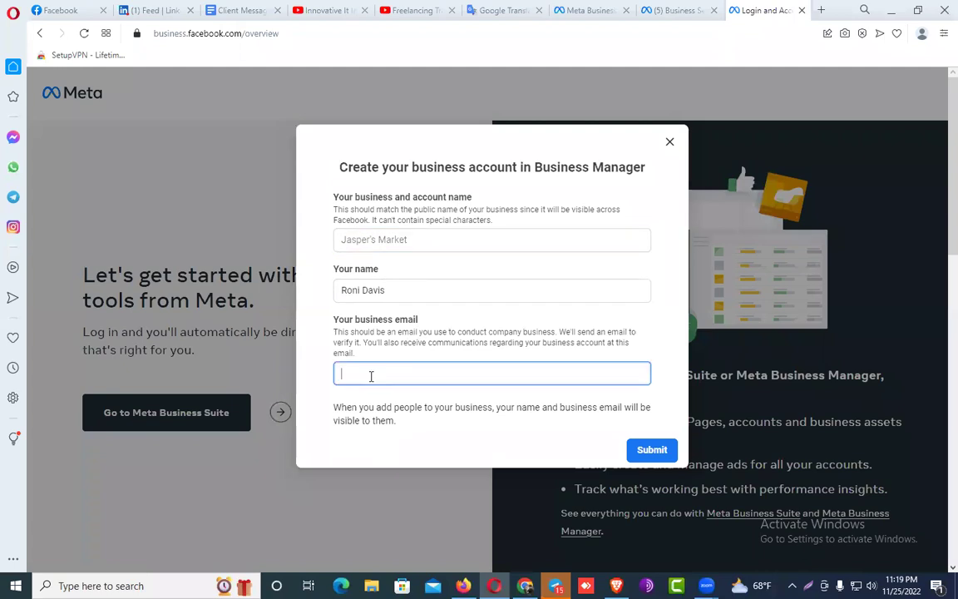
left_click(820, 11)
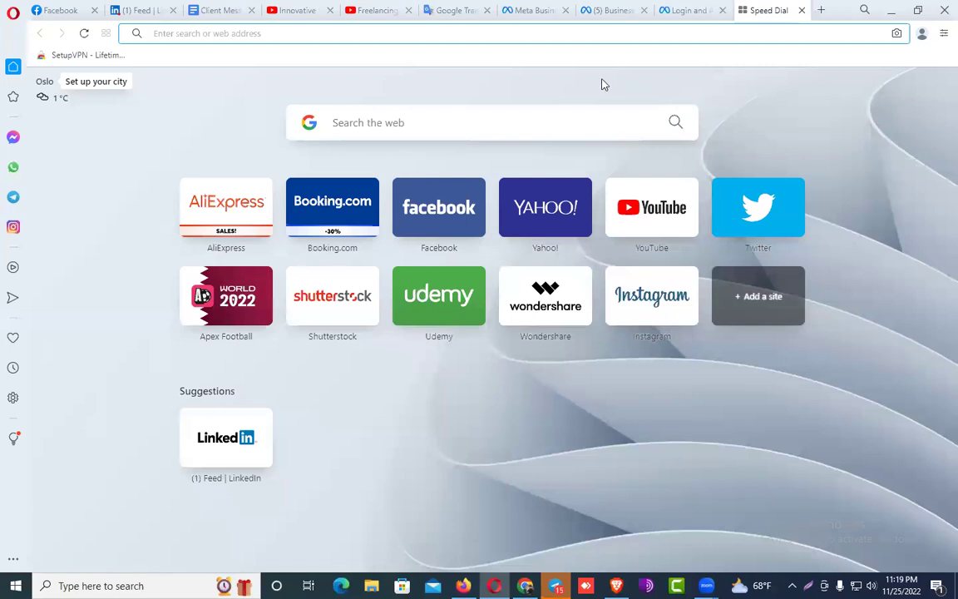
type("google.com/mail/u/0/#inbox")
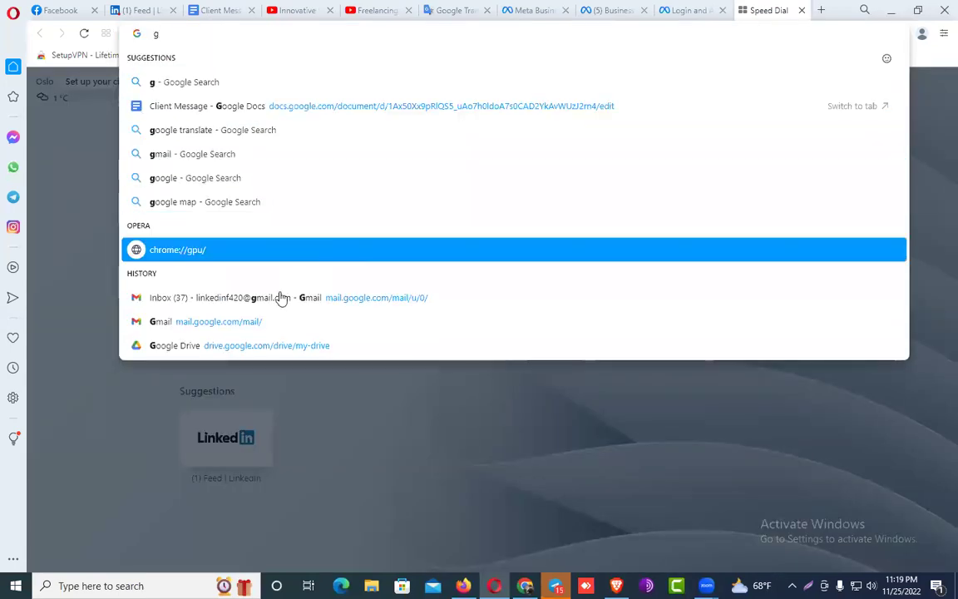
left_click(265, 303)
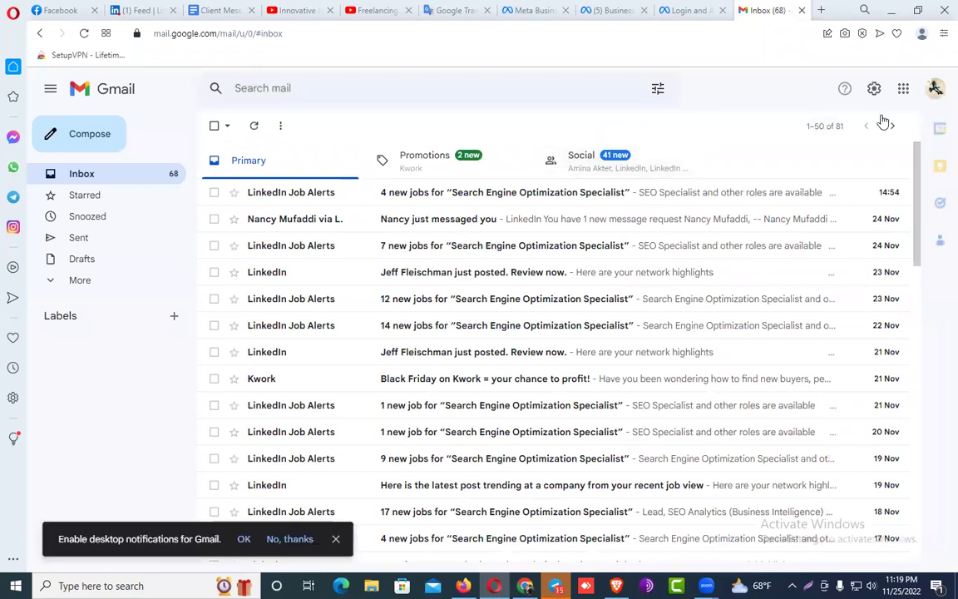
left_click(936, 88)
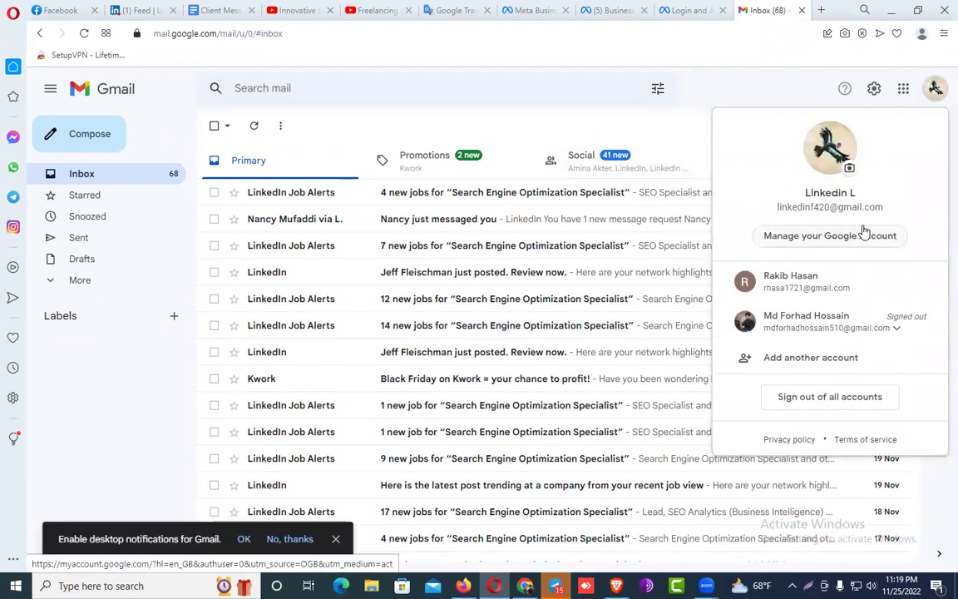
left_click_drag(888, 210, 778, 214)
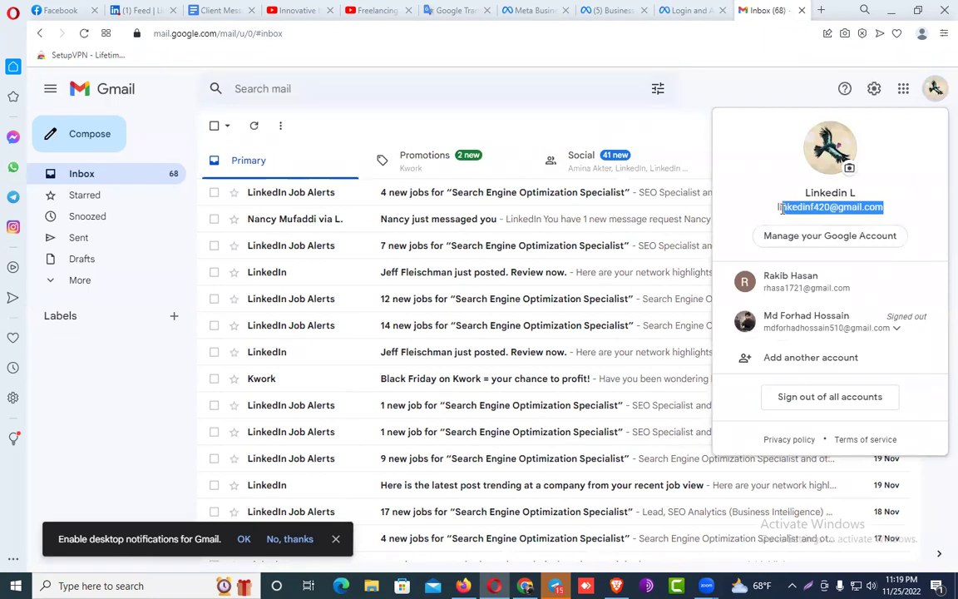
key("ctrl+c")
left_click(691, 10)
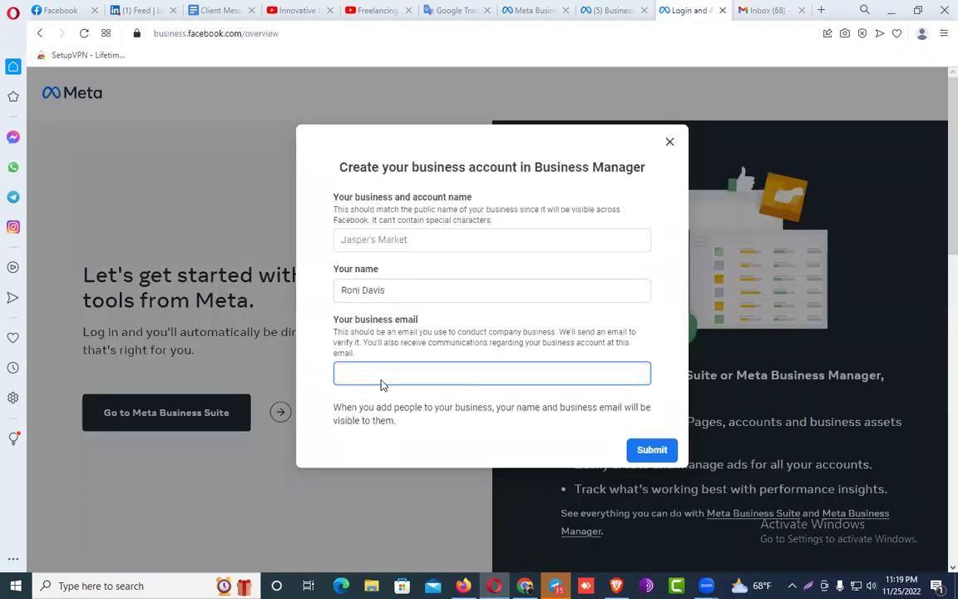
key("ctrl+v")
- Open the colorcodedating.com website in a new tab and enter its copied domain as the business and account name
left_click(370, 241)
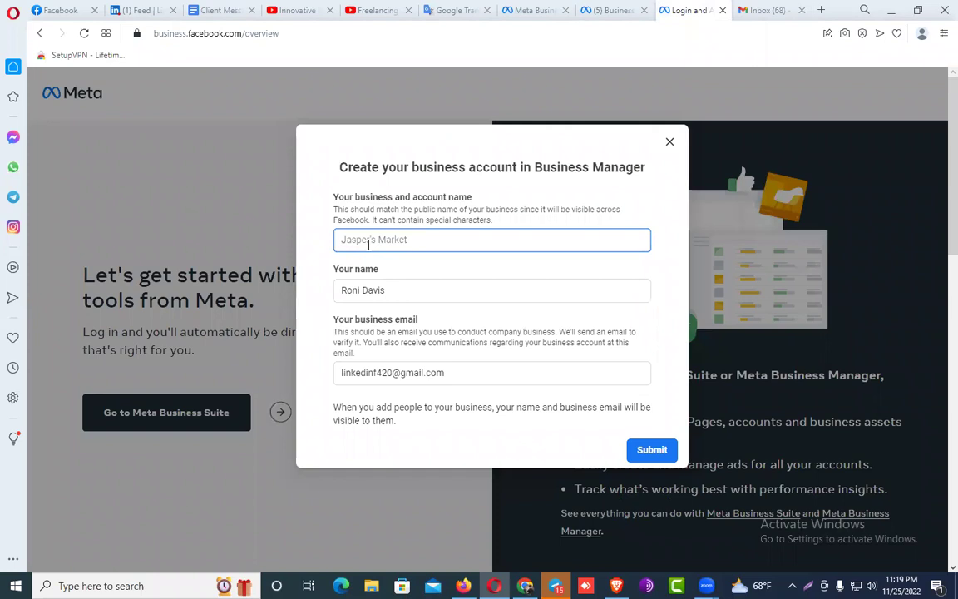
left_click(822, 11)
type("colorcodedating.com")
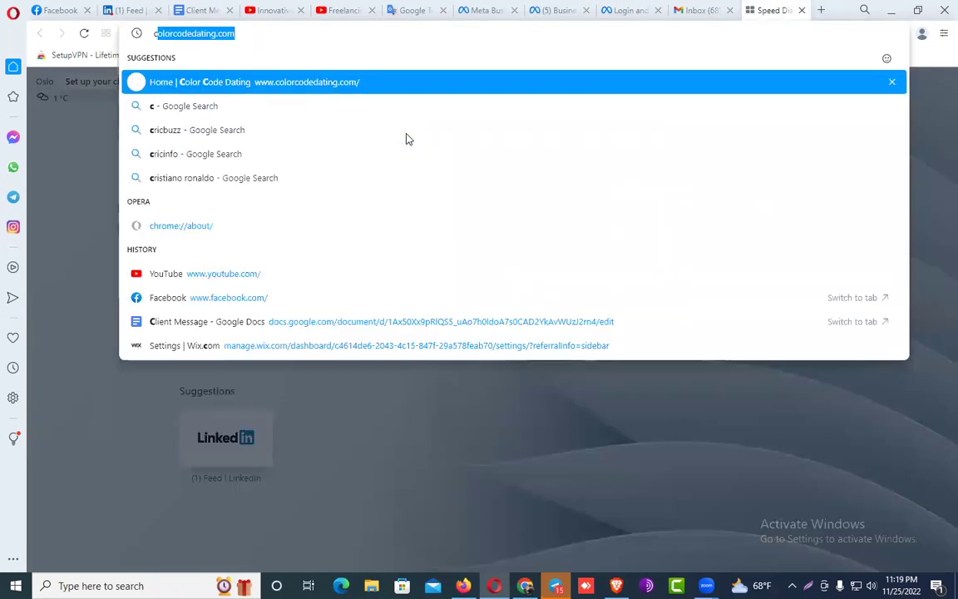
key("Return")
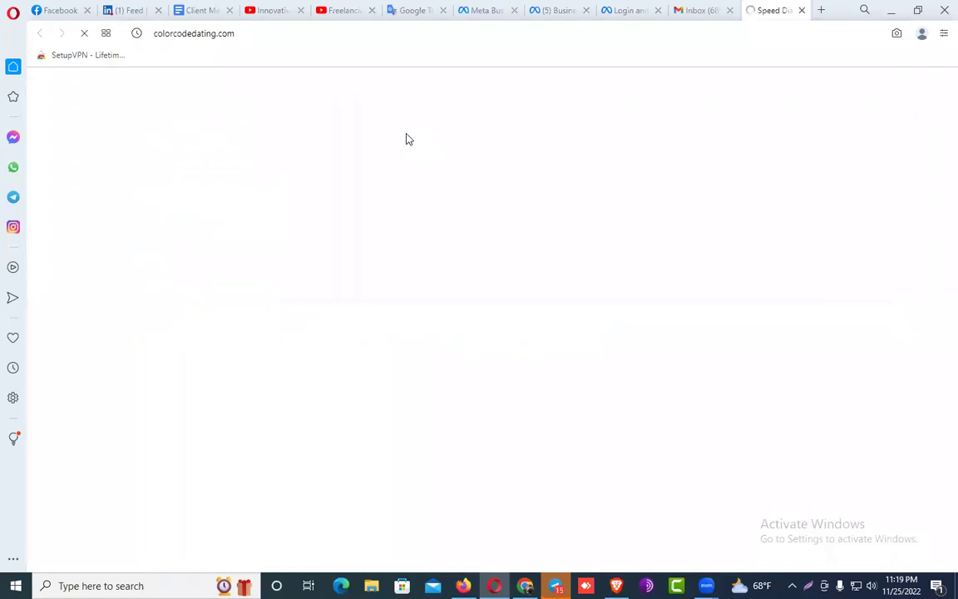
left_click(259, 34)
mouse_move(240, 33)
left_mouse_down()
mouse_move(278, 34)
mouse_move(174, 34)
left_mouse_up()
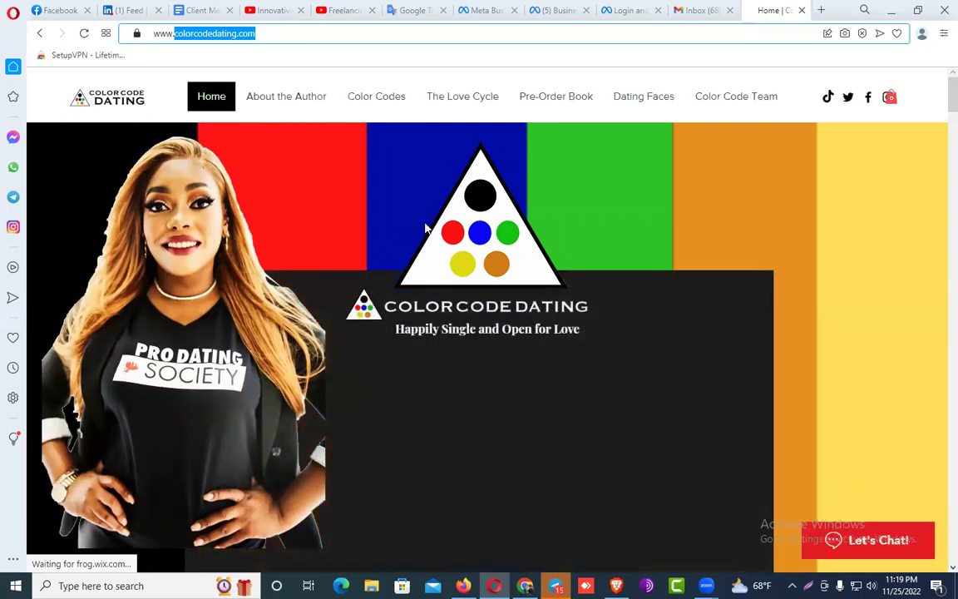
left_click(629, 10)
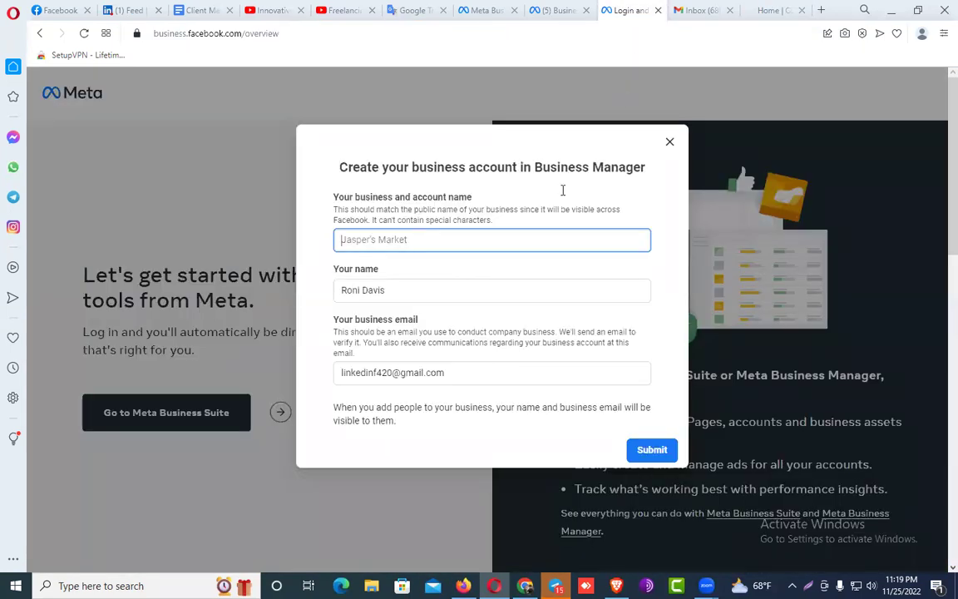
key("ctrl+v")
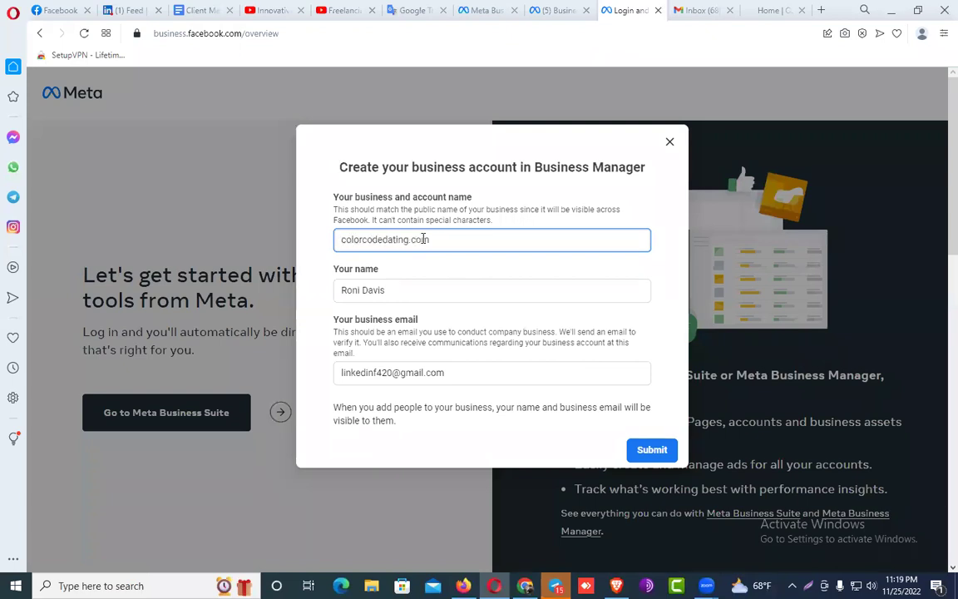
left_click(429, 266)
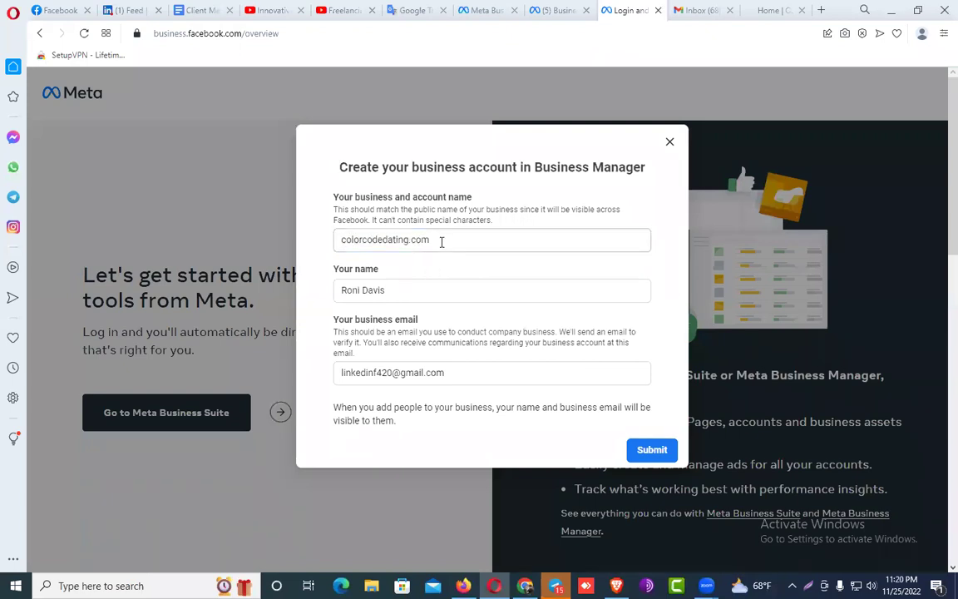
- Remove ".com" from the business and account name so it reads "colorcodedating"
left_click_drag(428, 240, 334, 246)
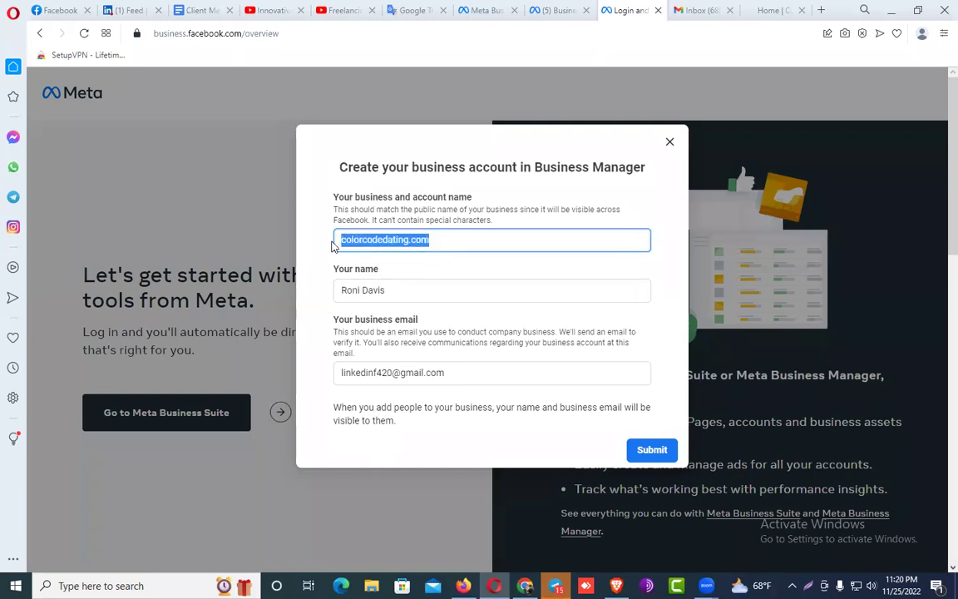
left_click(400, 268)
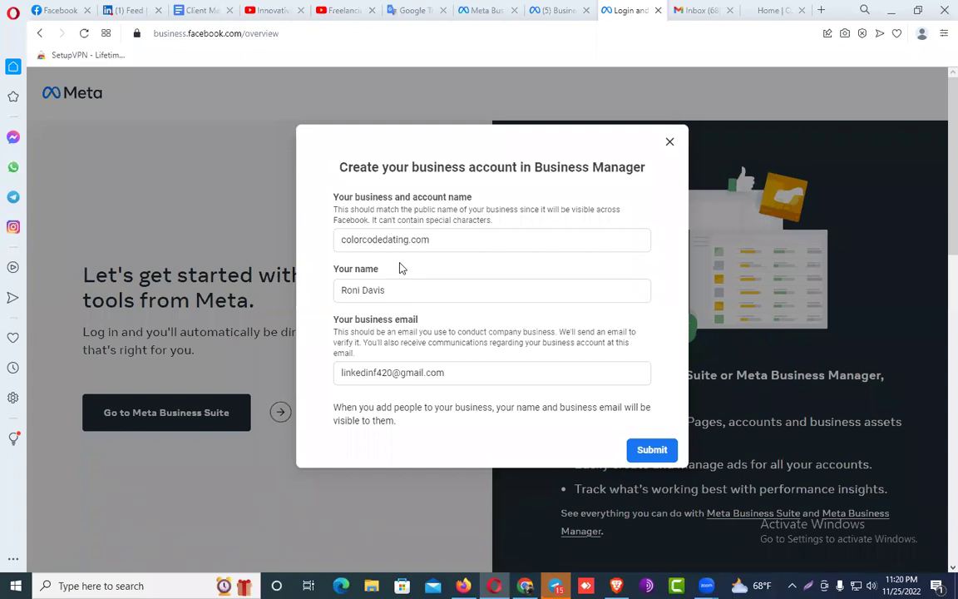
left_click_drag(431, 239, 337, 240)
left_click(396, 260)
left_click_drag(409, 240, 440, 243)
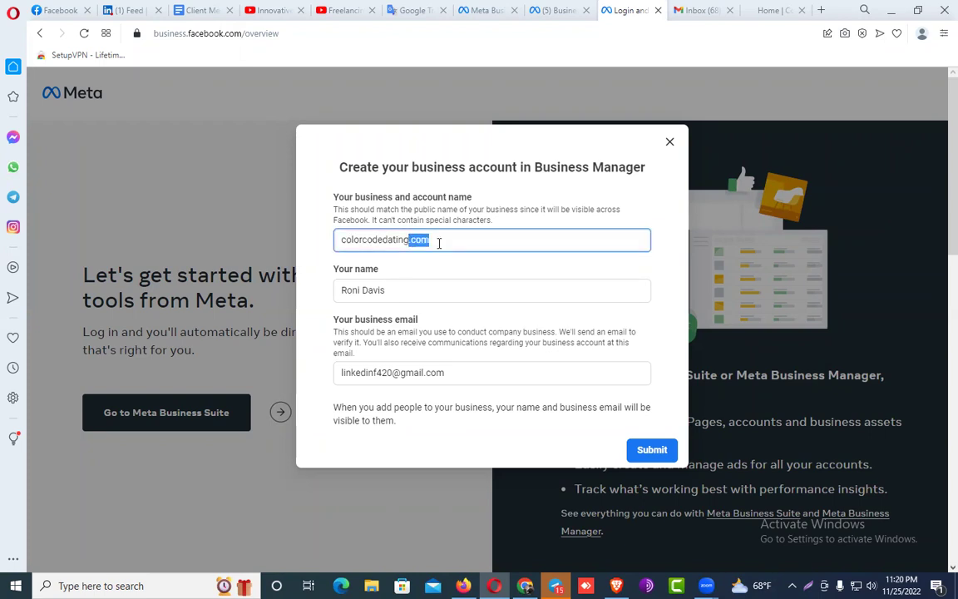
key("BackSpace")
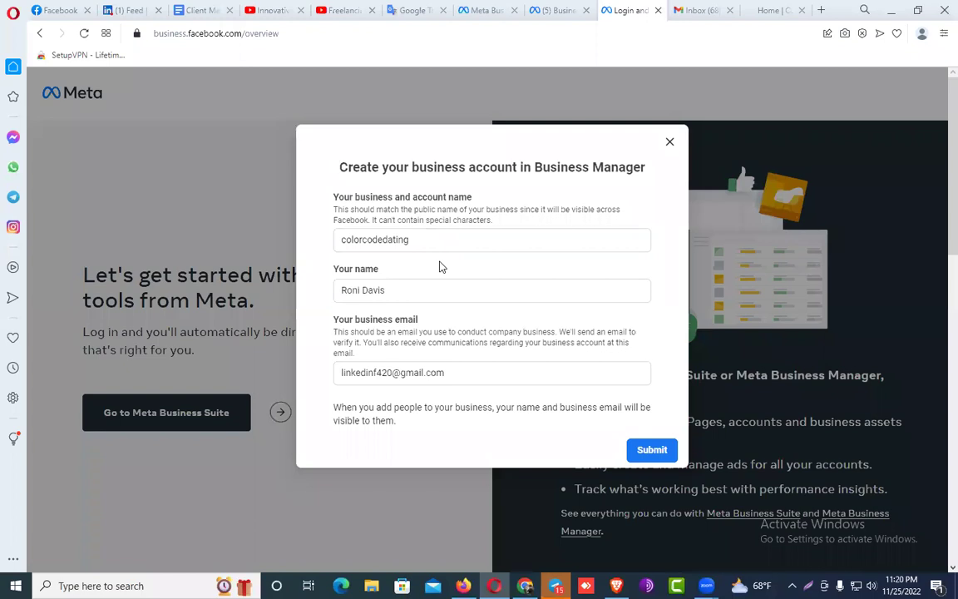
- Capitalize the first letter of the business and account name so it reads "Colorcodedating"
key("Home")
key("Delete")
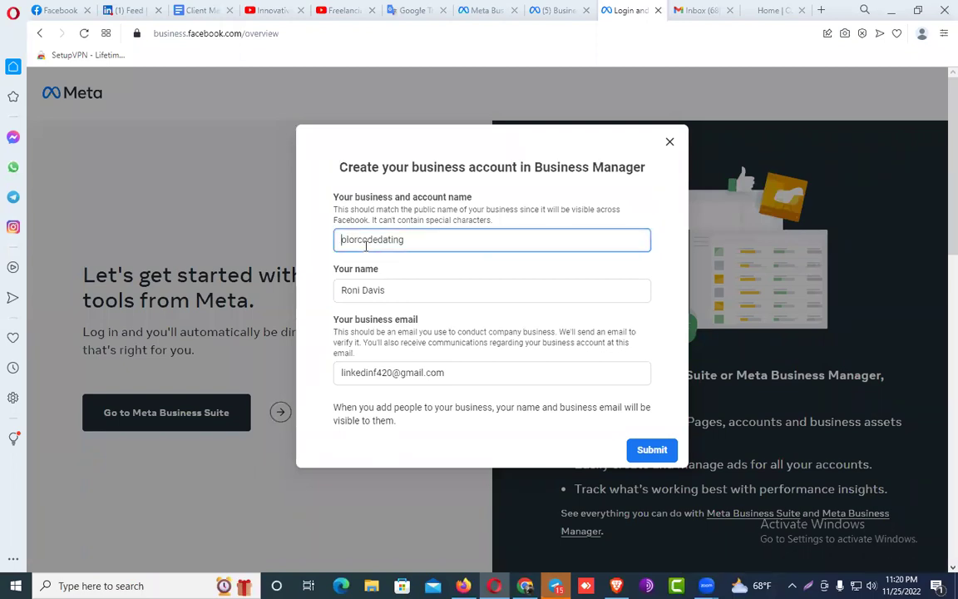
type("C")
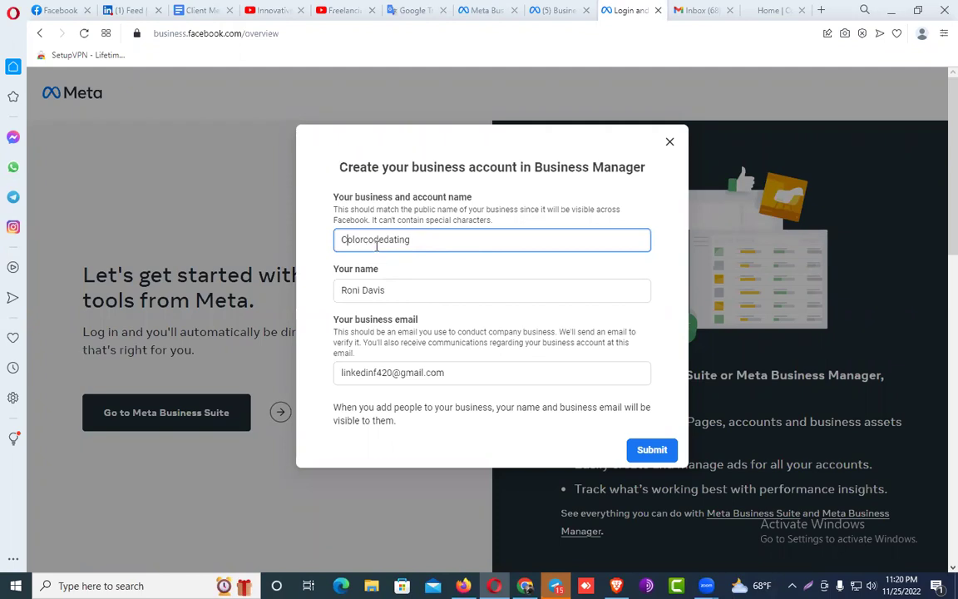
left_click(396, 261)
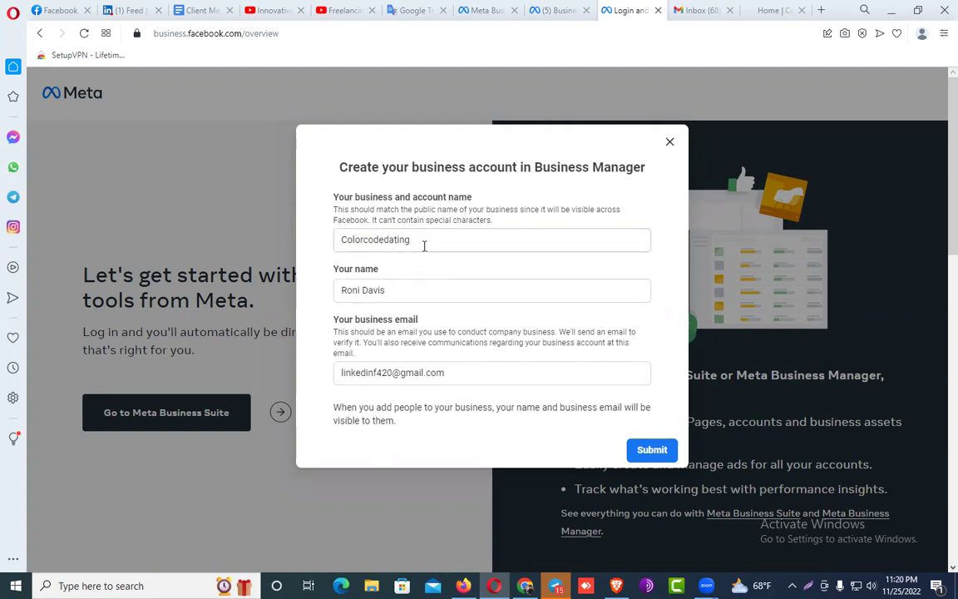
- Review the business and account name, the personal name and the business email entered in the account creation form
left_click_drag(423, 243, 324, 248)
left_click(317, 248)
left_click_drag(418, 241, 310, 252)
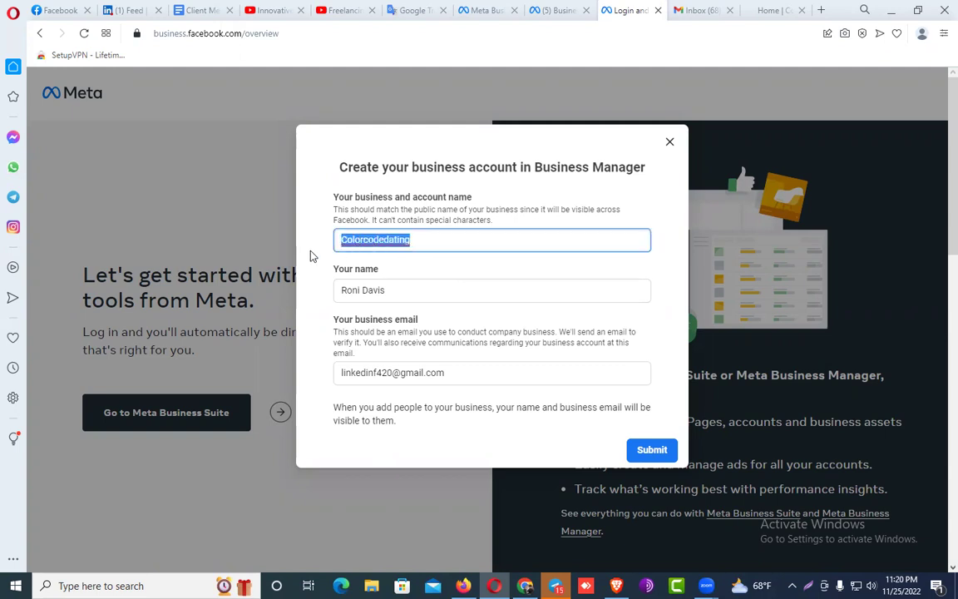
left_click(407, 274)
left_click_drag(389, 289, 325, 294)
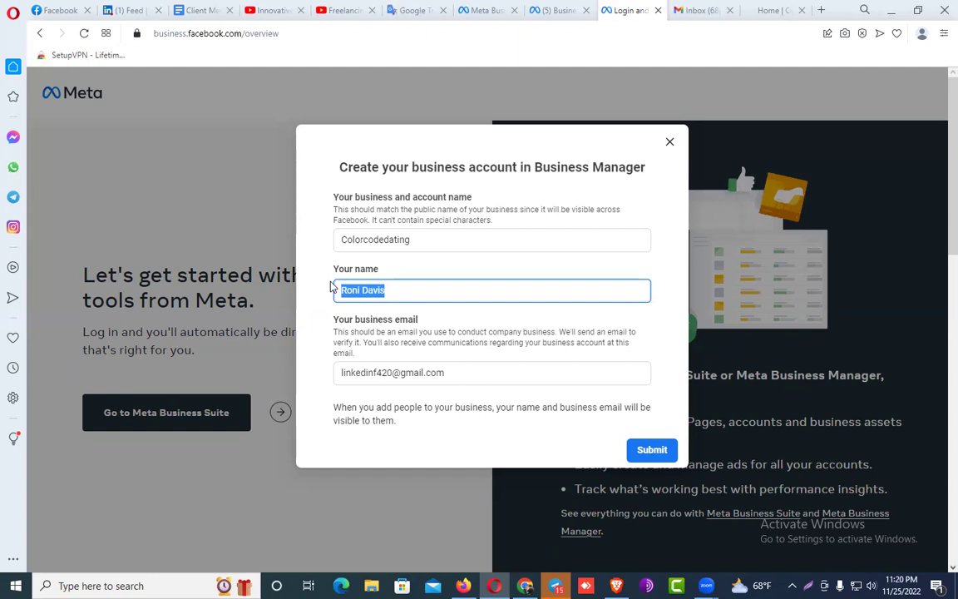
left_click(390, 290)
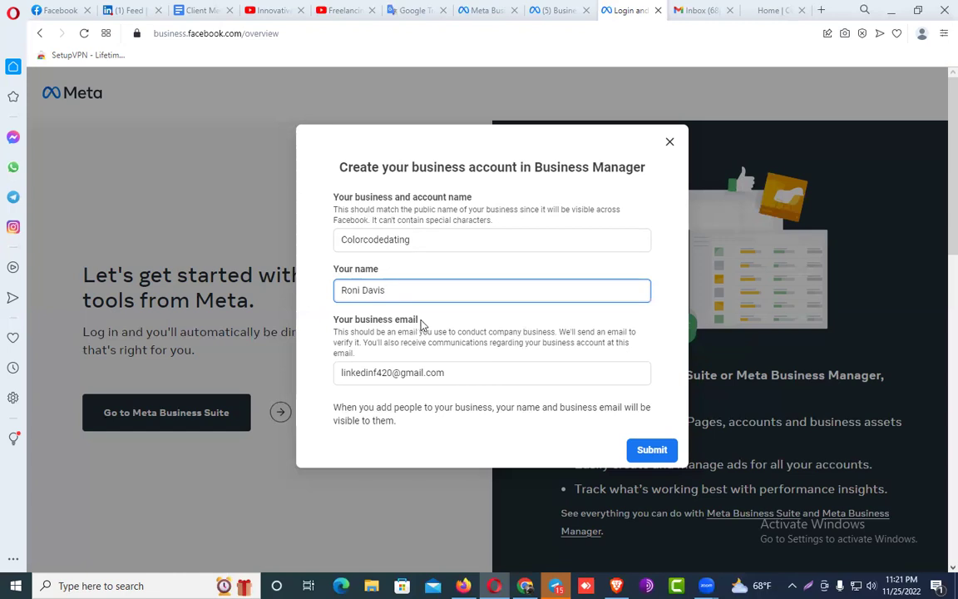
left_click_drag(417, 321, 329, 325)
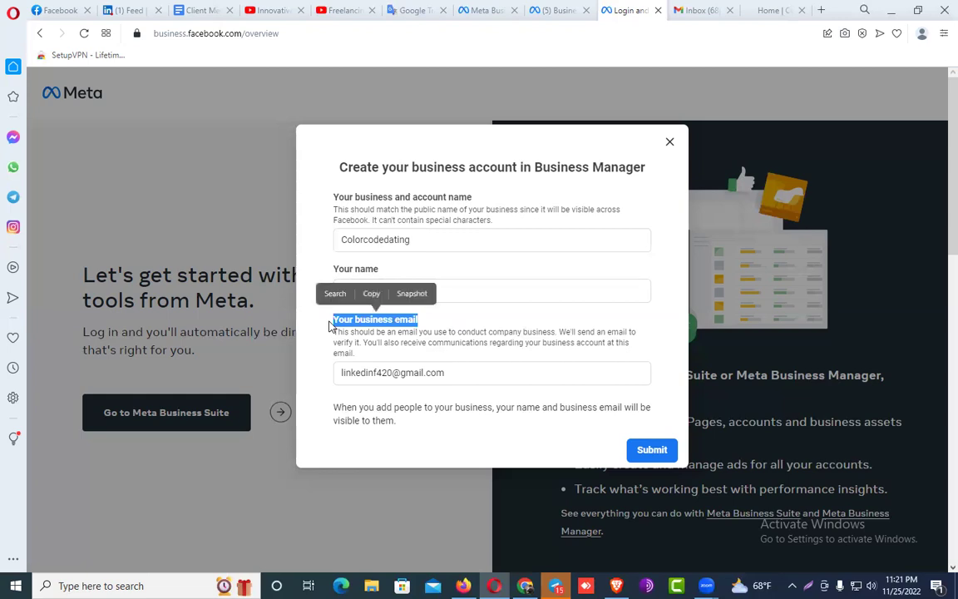
left_click(330, 326)
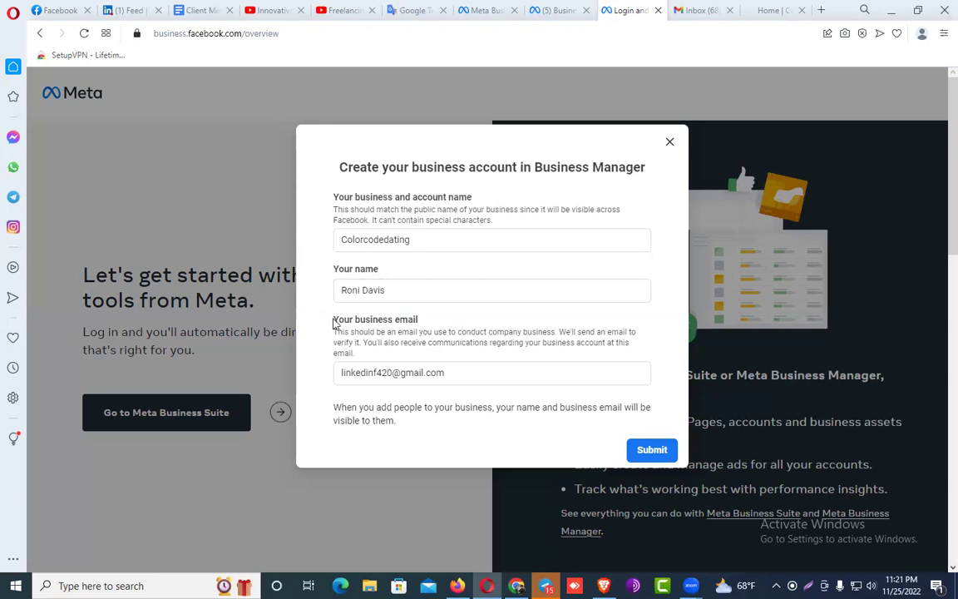
left_click_drag(418, 323, 331, 323)
left_click(331, 325)
left_click_drag(443, 325, 332, 330)
left_click(331, 330)
left_click_drag(426, 324, 333, 321)
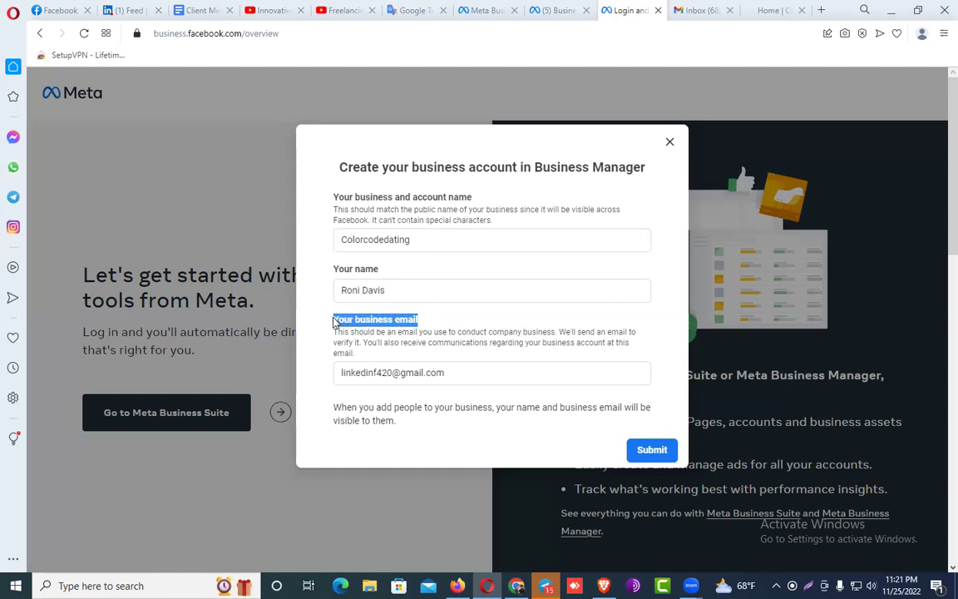
left_click(451, 373)
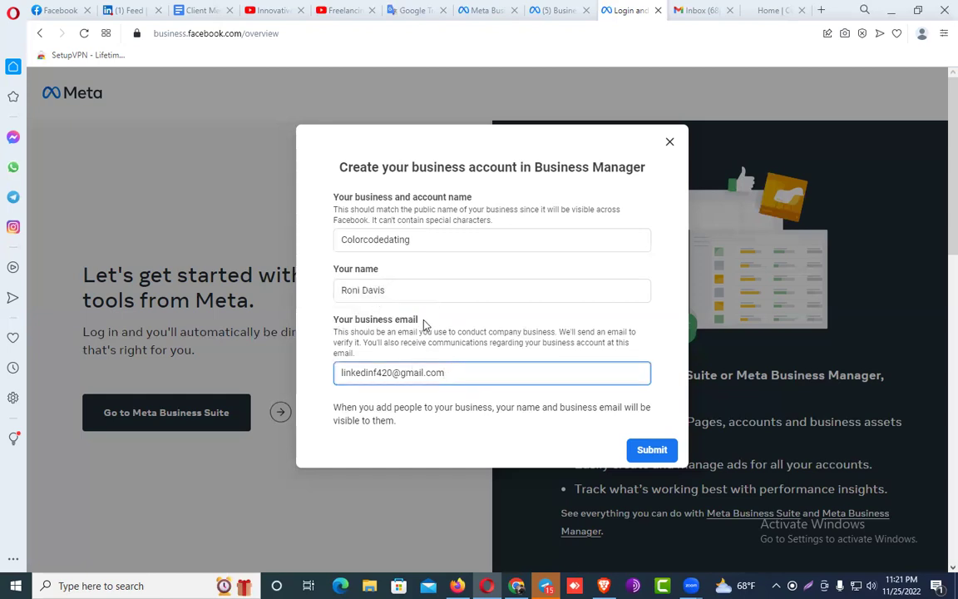
left_click_drag(427, 320, 332, 323)
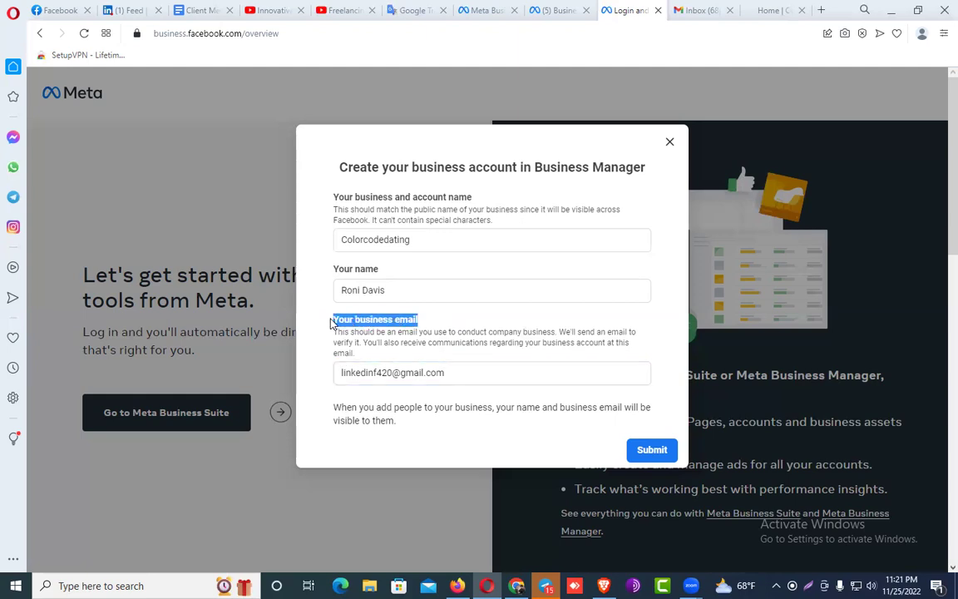
left_click(461, 373)
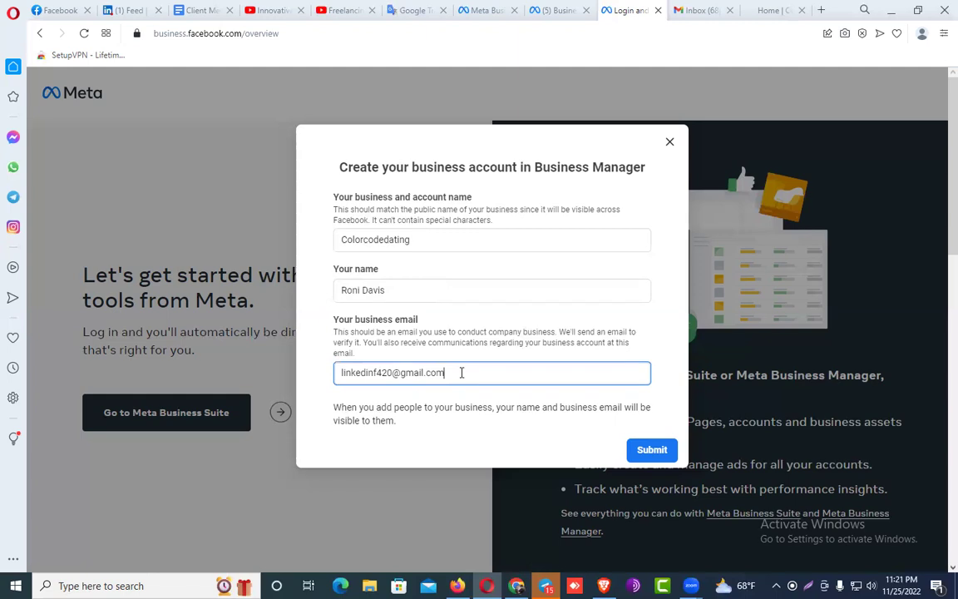
left_click_drag(420, 323, 330, 319)
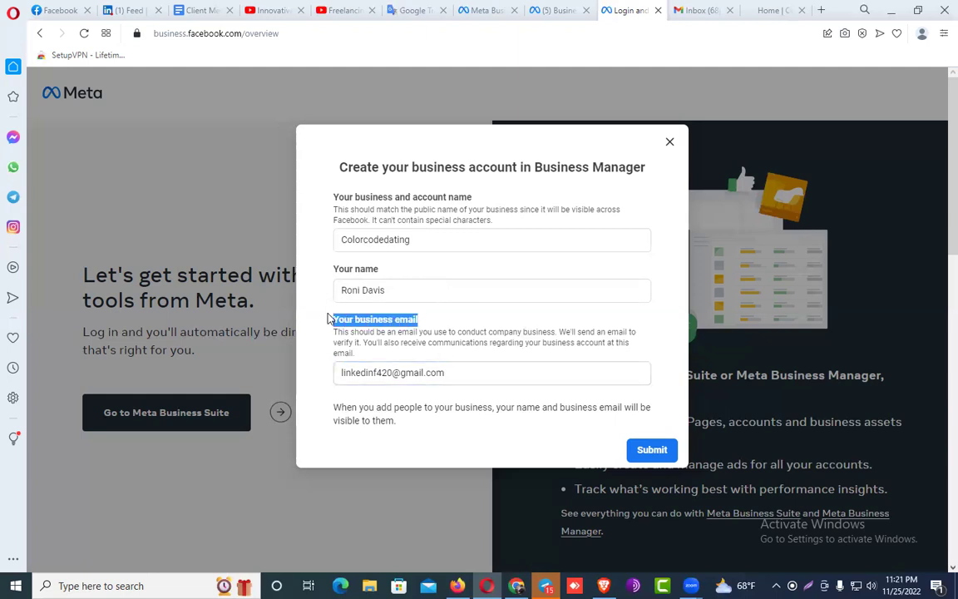
left_click(381, 326)
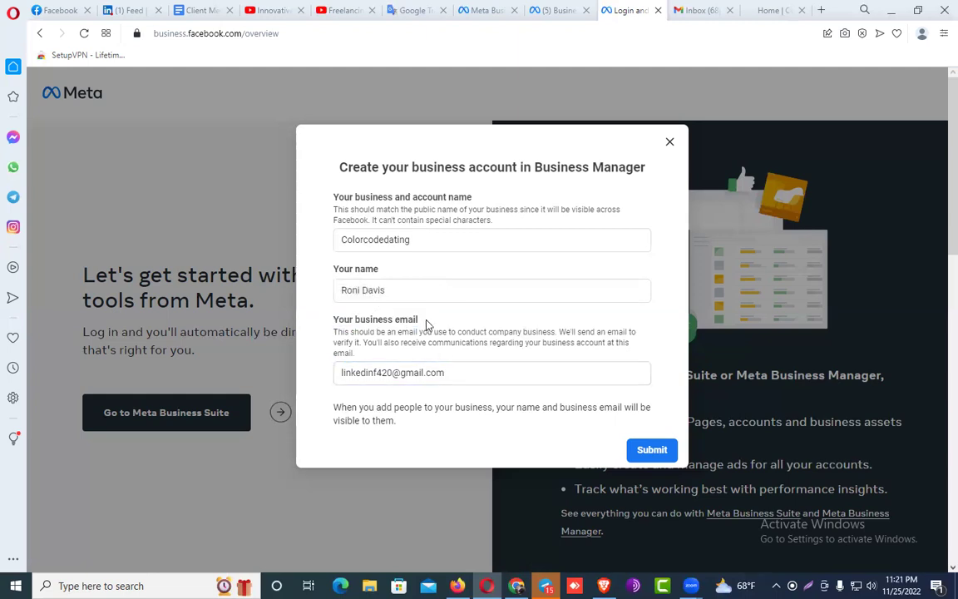
left_click_drag(426, 324, 335, 321)
left_click(439, 372)
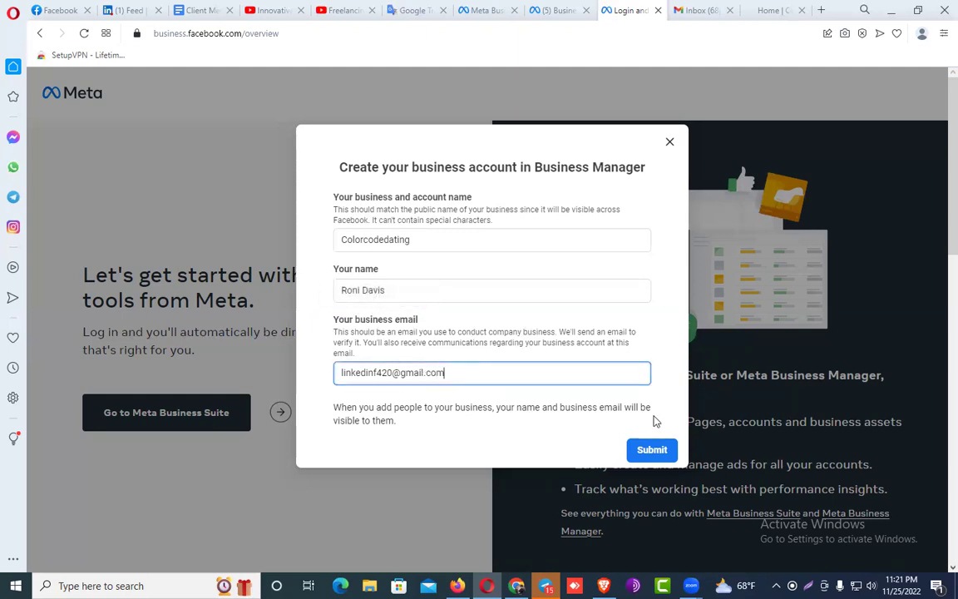
- Submit the business account form, review the email confirmation instructions and finish the account creation dialog
left_click(654, 451)
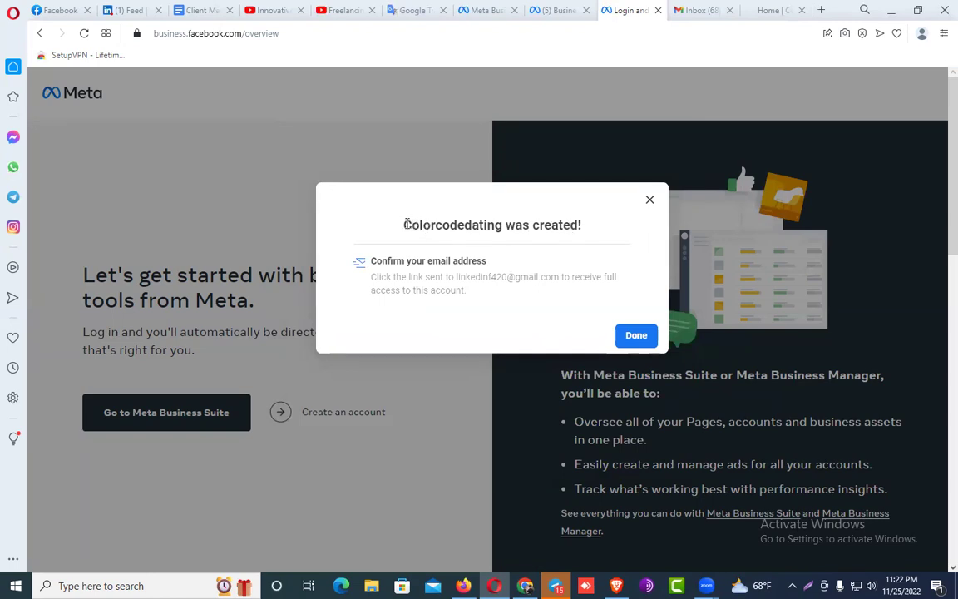
left_click_drag(406, 223, 560, 230)
left_click(577, 223)
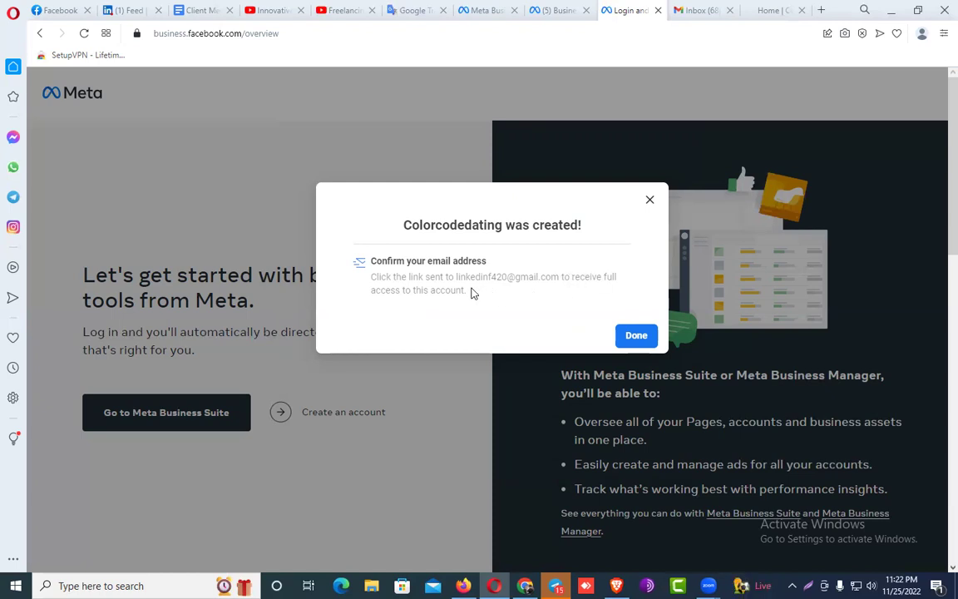
left_click_drag(468, 290, 373, 279)
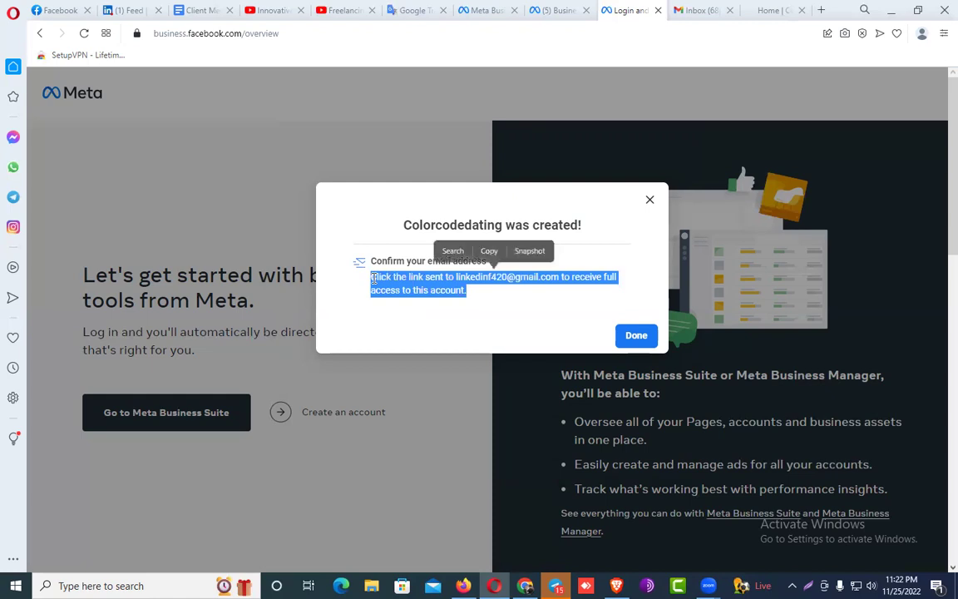
left_click(374, 279)
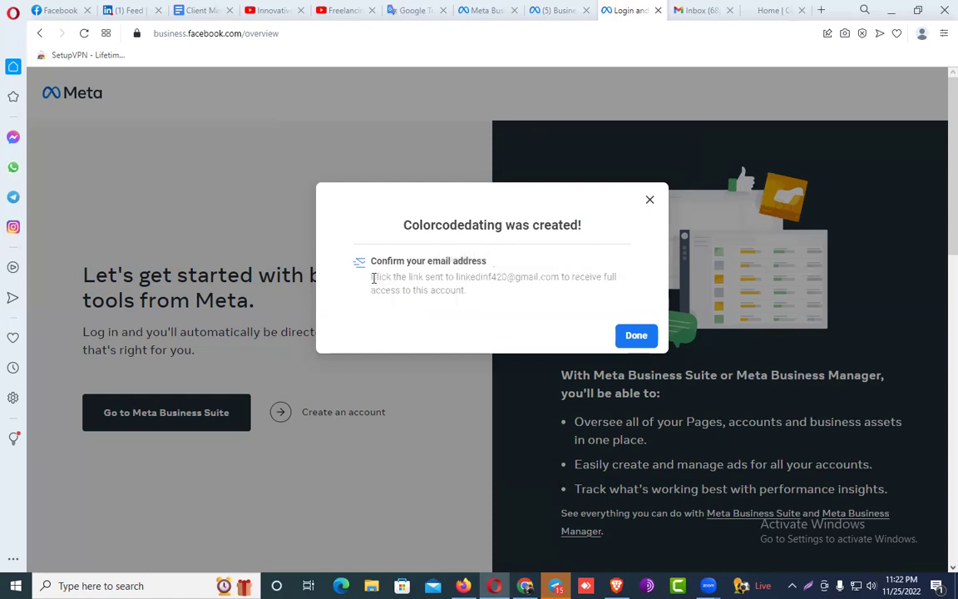
left_click(630, 337)
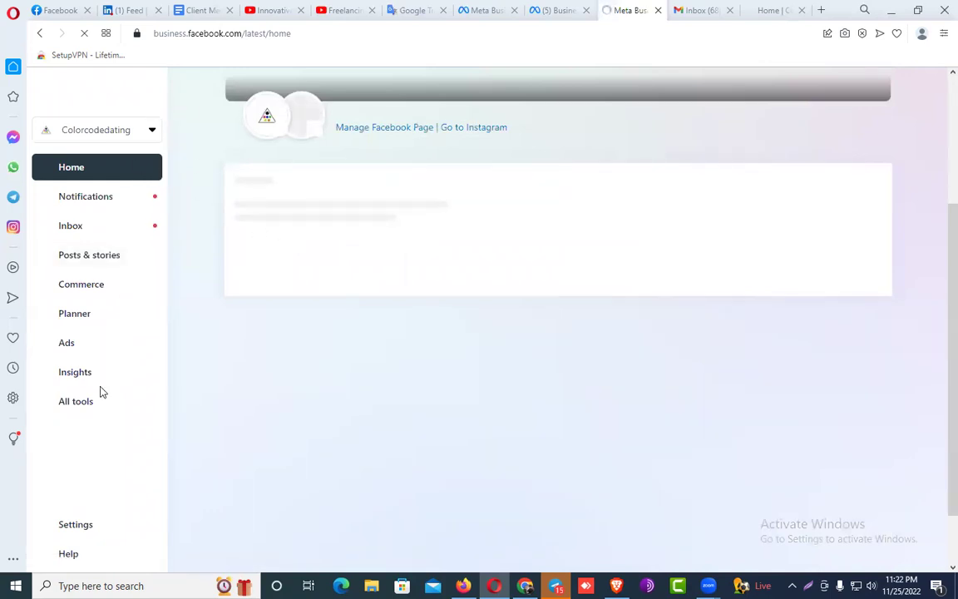
- Switch to Gmail, open Facebook's "Confirm your business email address" message among the social emails and confirm the business email
left_click(697, 10)
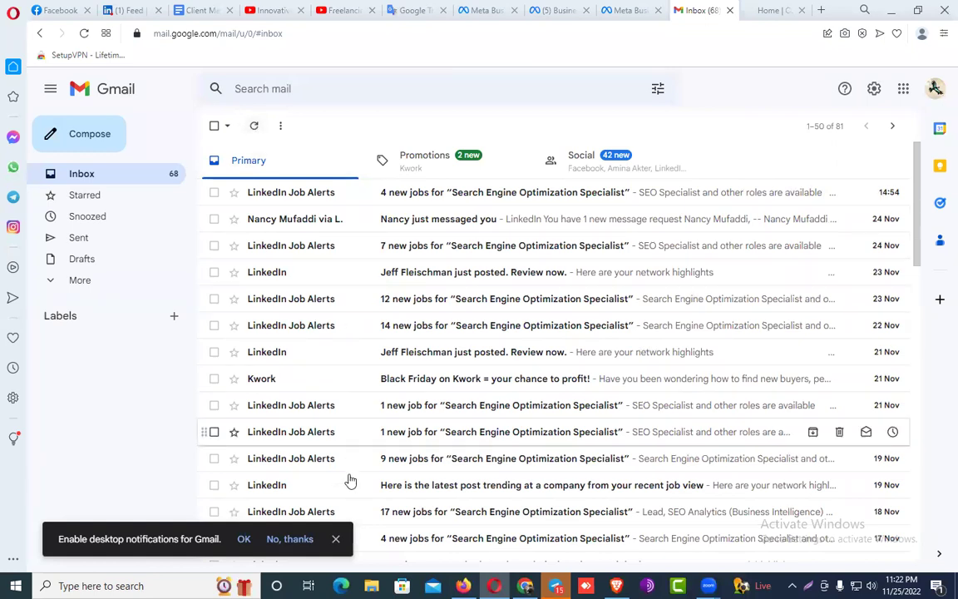
left_click(334, 539)
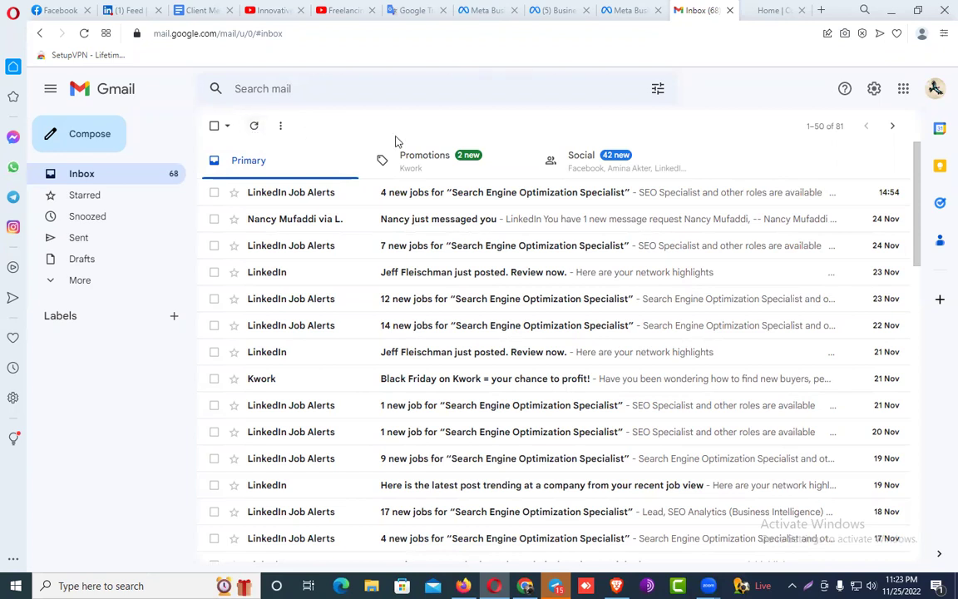
left_click(585, 163)
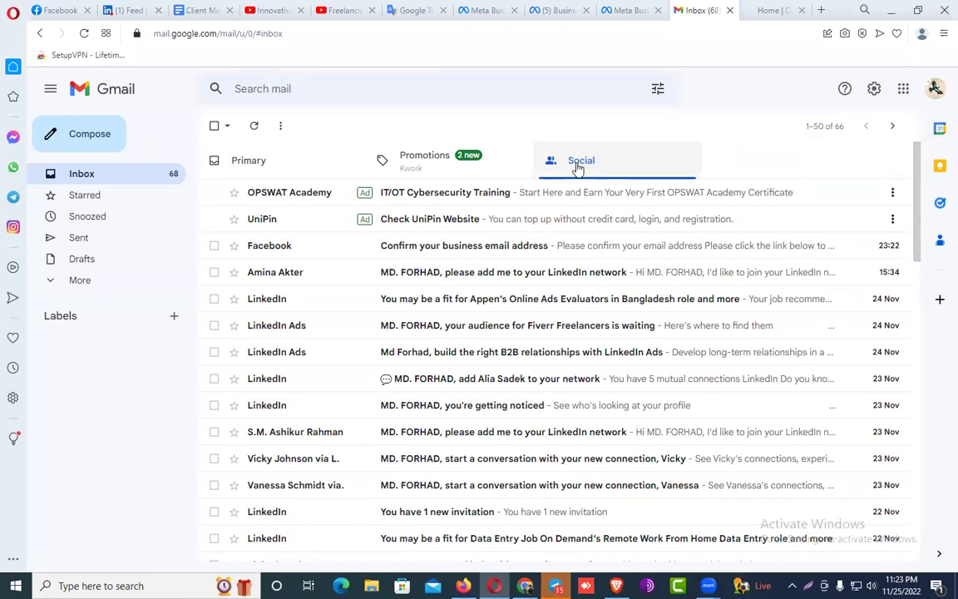
left_click(275, 164)
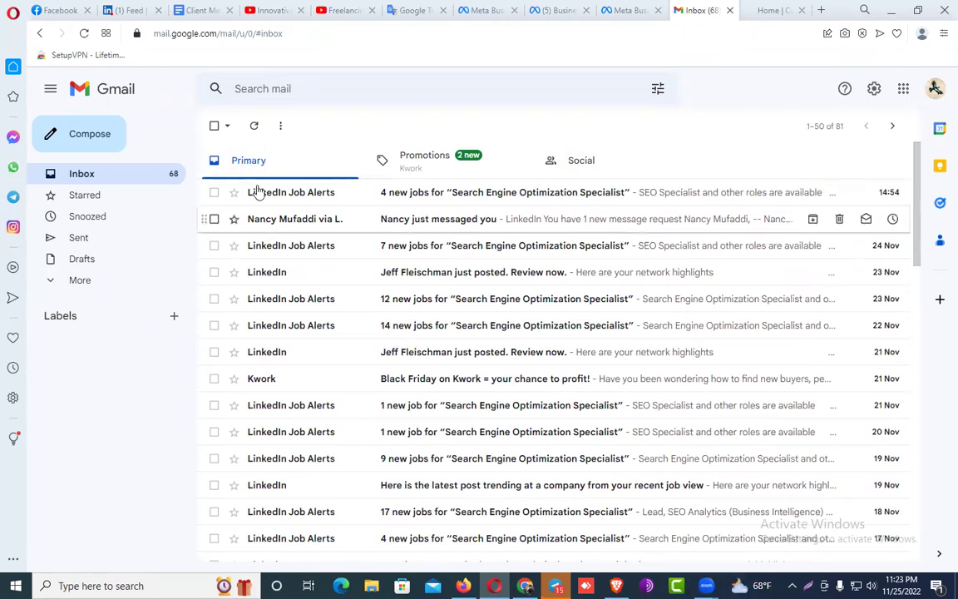
left_click(570, 163)
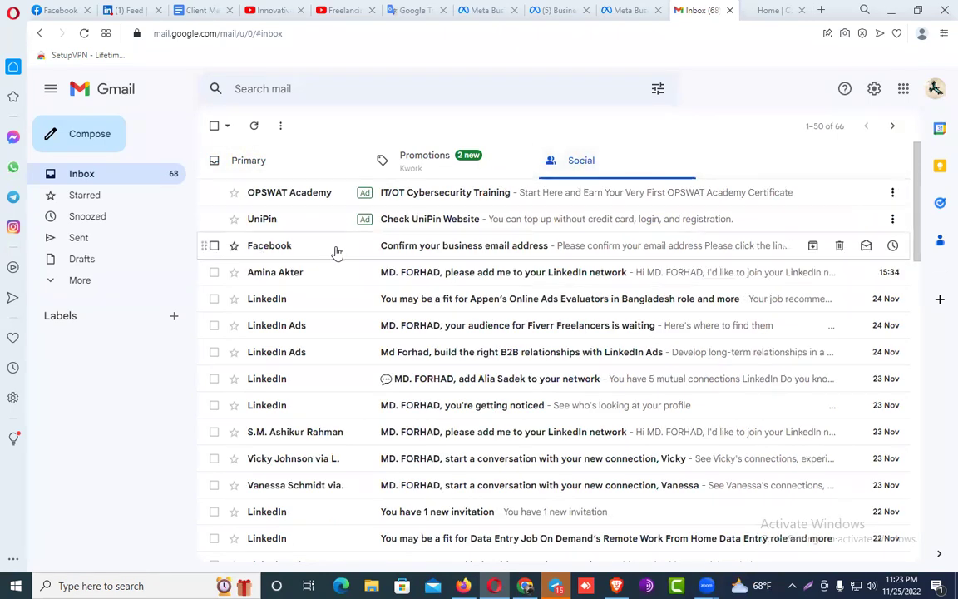
left_click(520, 247)
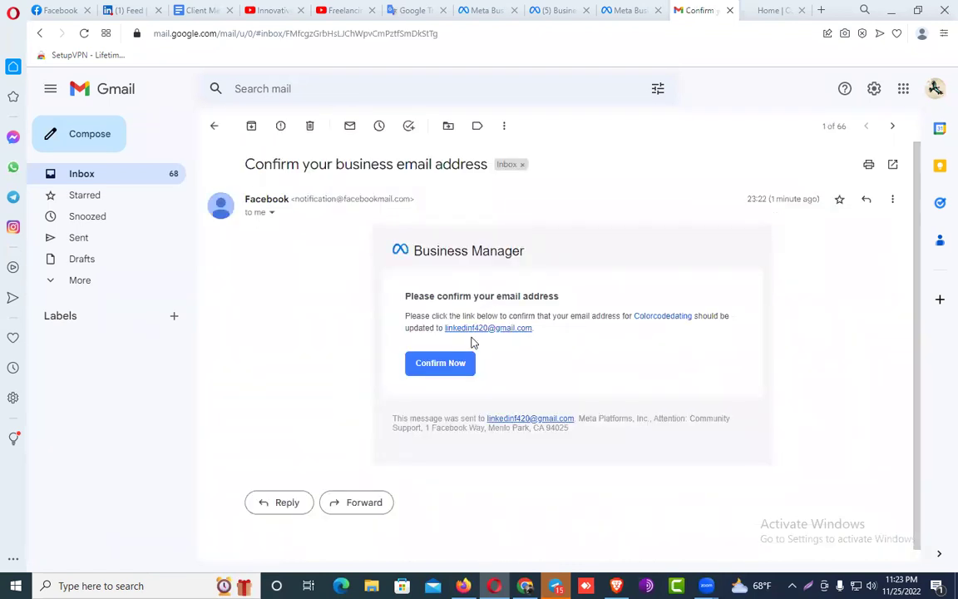
left_click(439, 364)
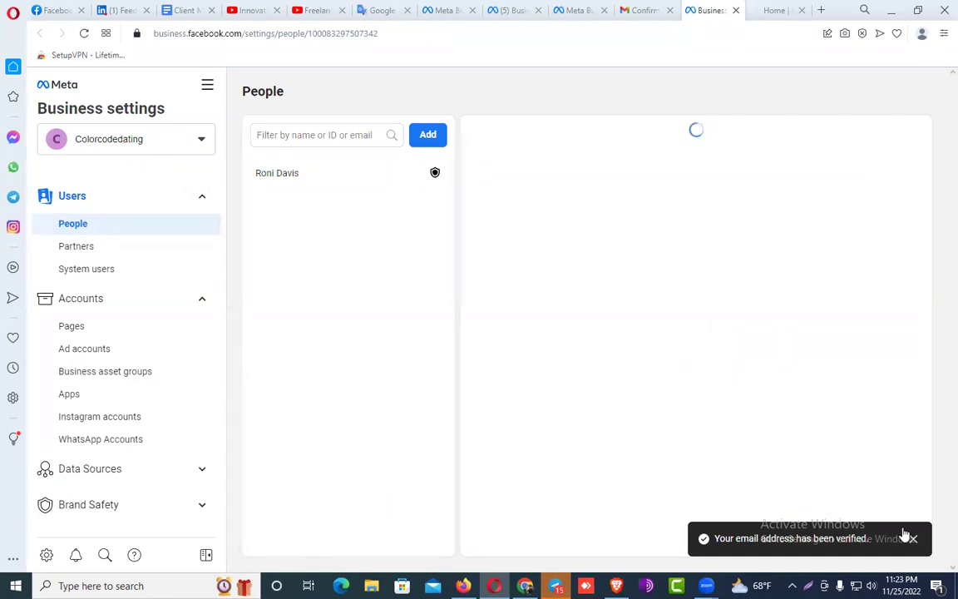
left_click(912, 538)
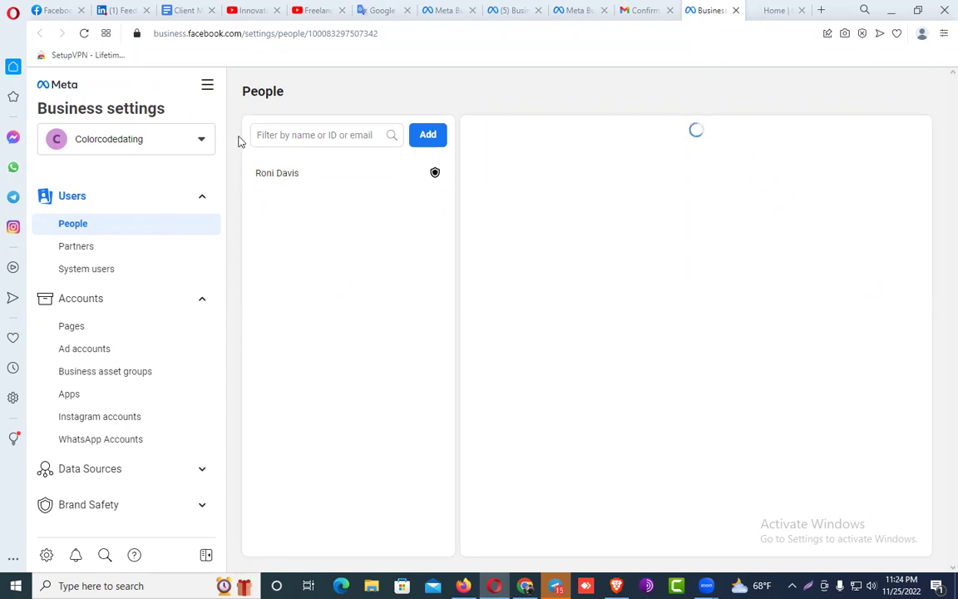
- Open the ad accounts section of the Colorcodedating business settings and check whether any ad accounts exist
left_click(112, 357)
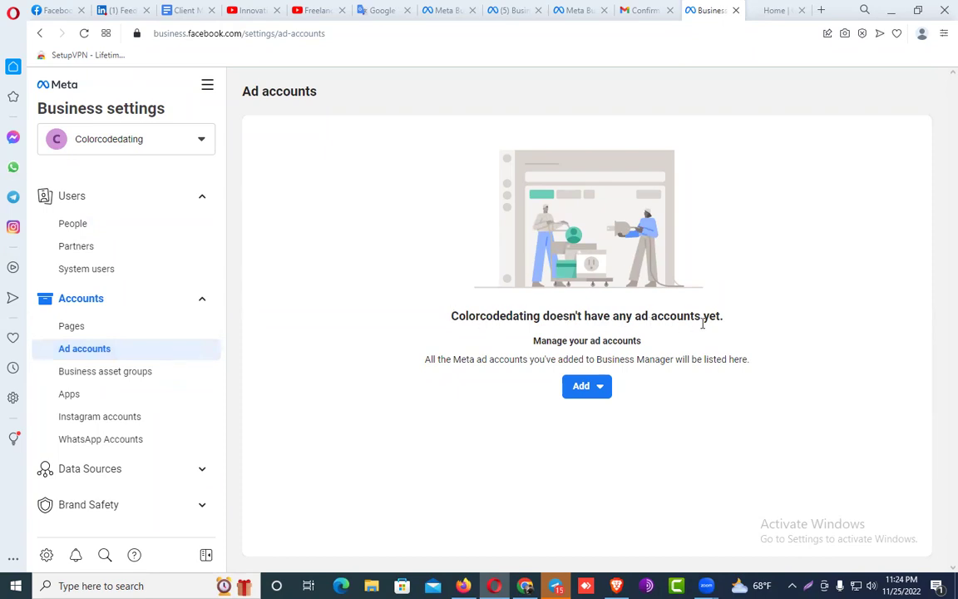
left_click_drag(725, 317, 452, 320)
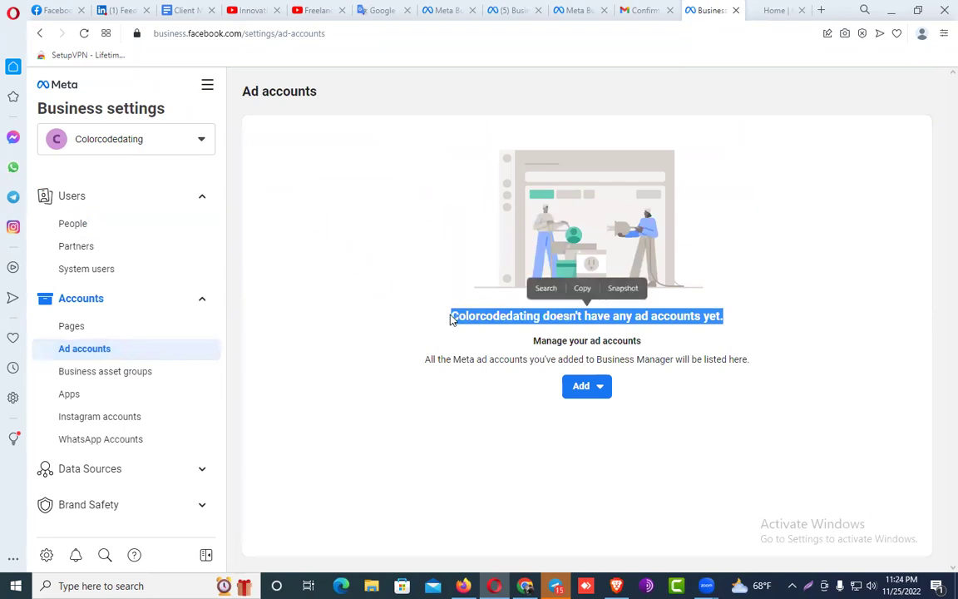
left_click(452, 320)
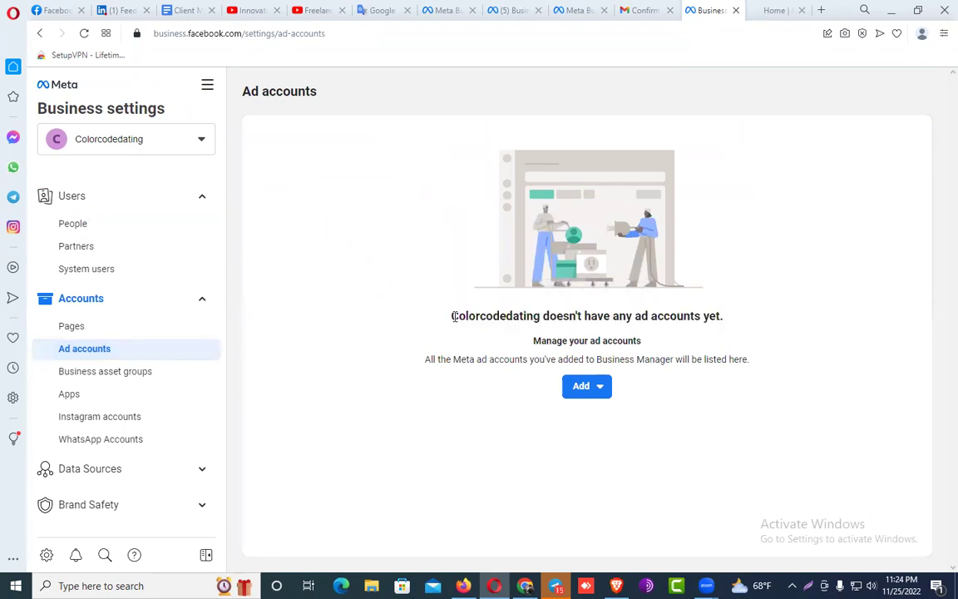
left_click_drag(725, 318, 454, 313)
left_click(455, 315)
- Start creating a new ad account for the business and name it "Color C"
left_click(586, 388)
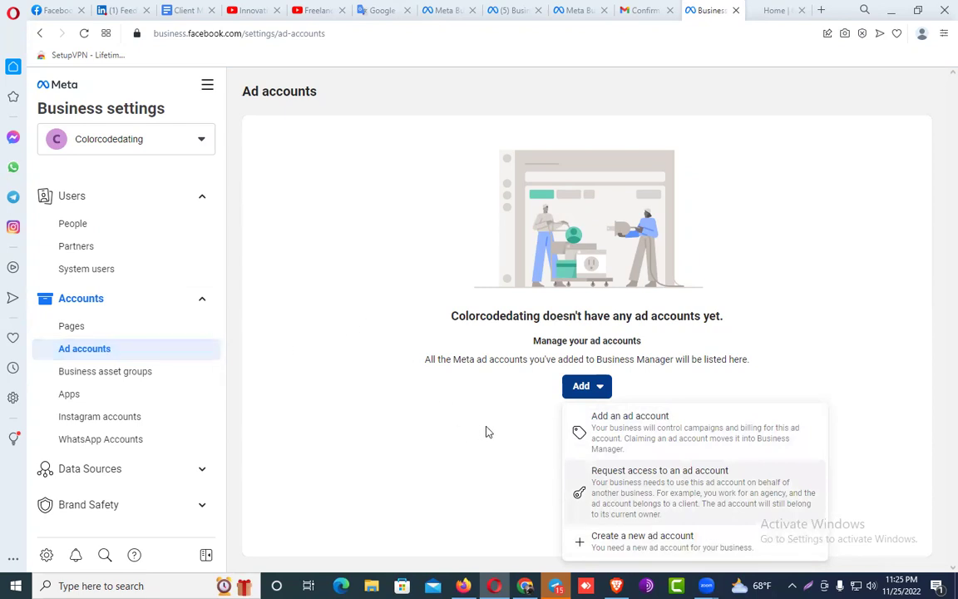
left_click(646, 541)
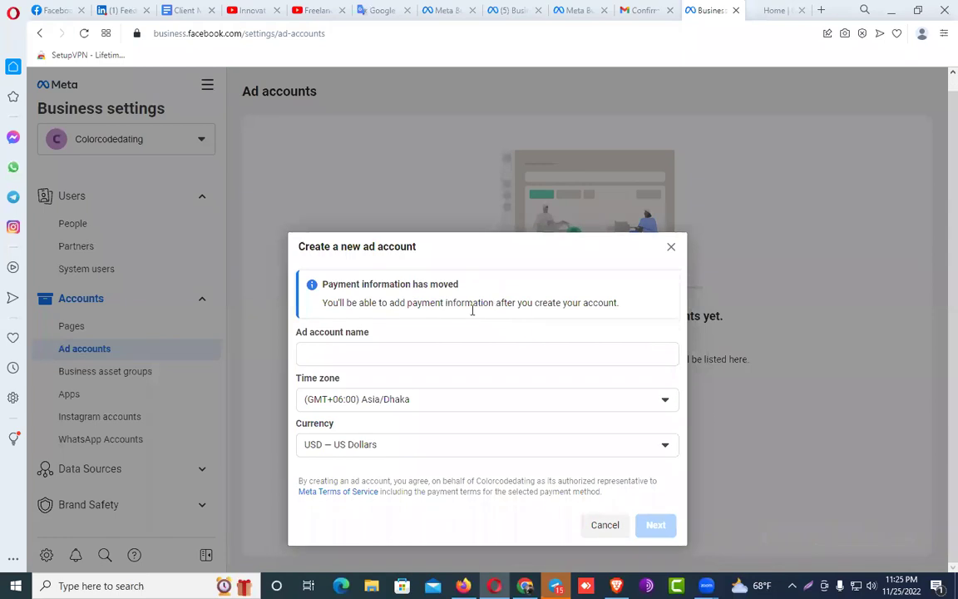
left_click(357, 358)
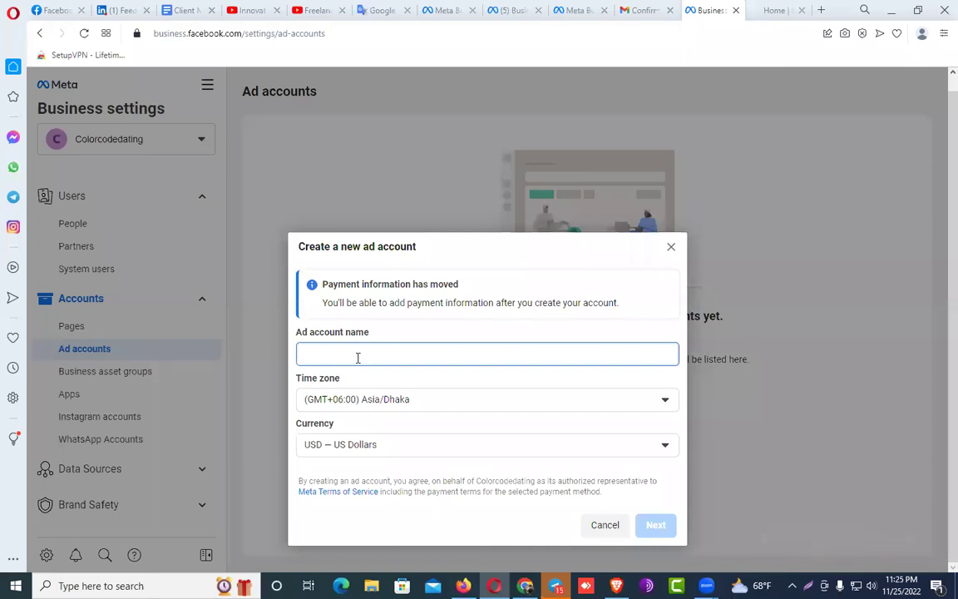
type("Color C")
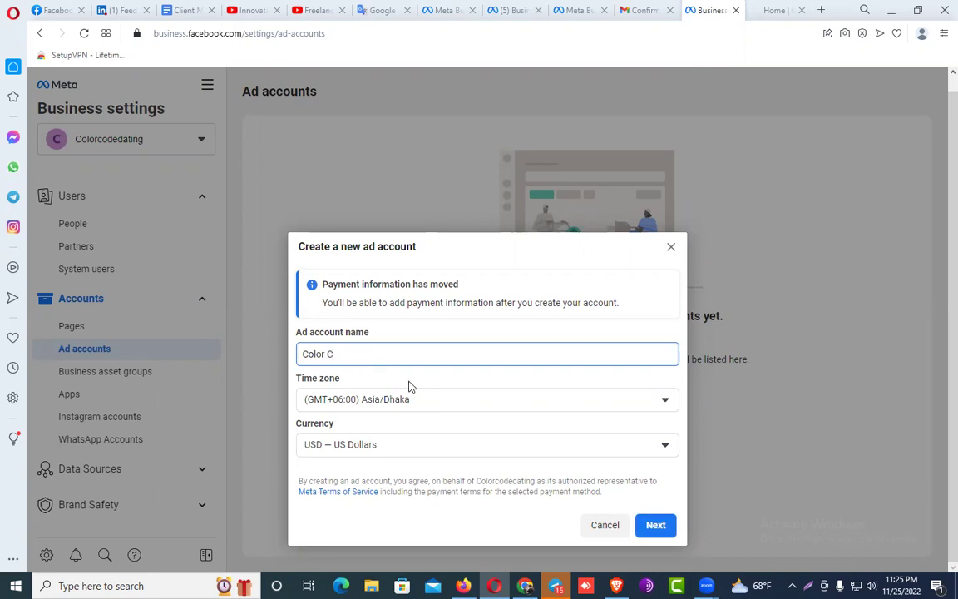
left_click(419, 382)
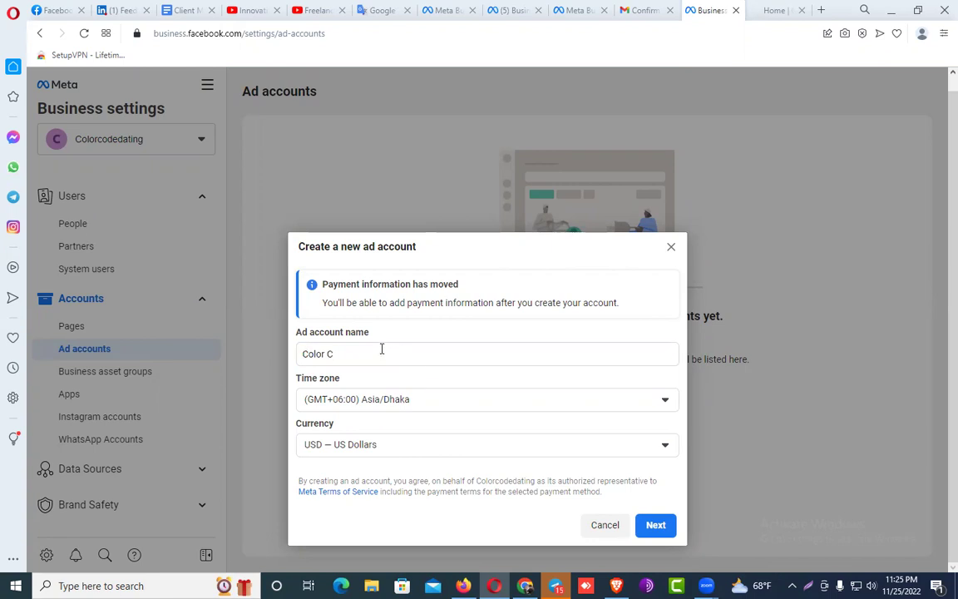
triple_click(351, 354)
left_click(349, 372)
triple_click(337, 354)
left_click(419, 385)
- Set the new ad account's time zone to (GMT-05:00) America/Toronto
left_click(653, 408)
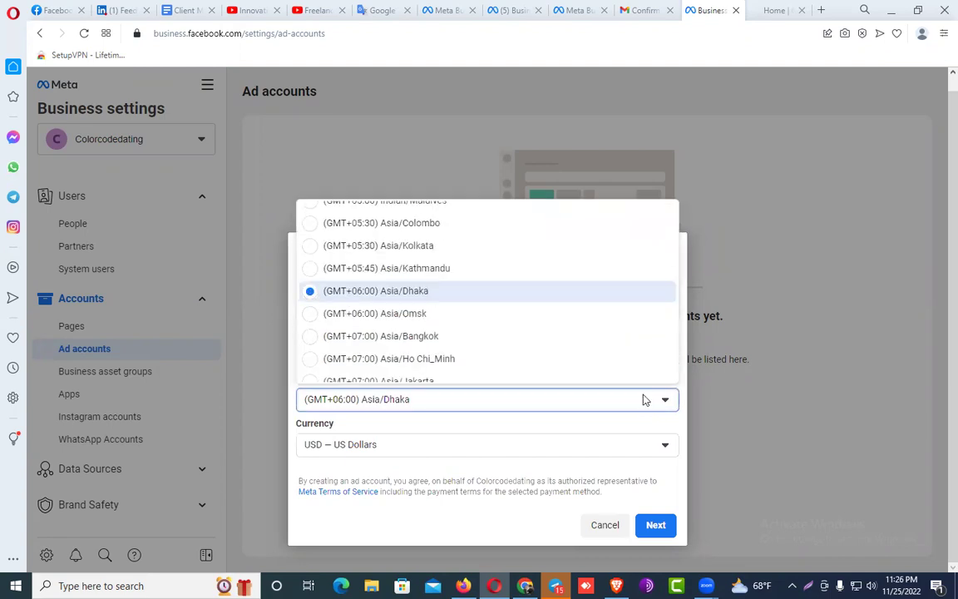
scroll(402, 285, "up", 15)
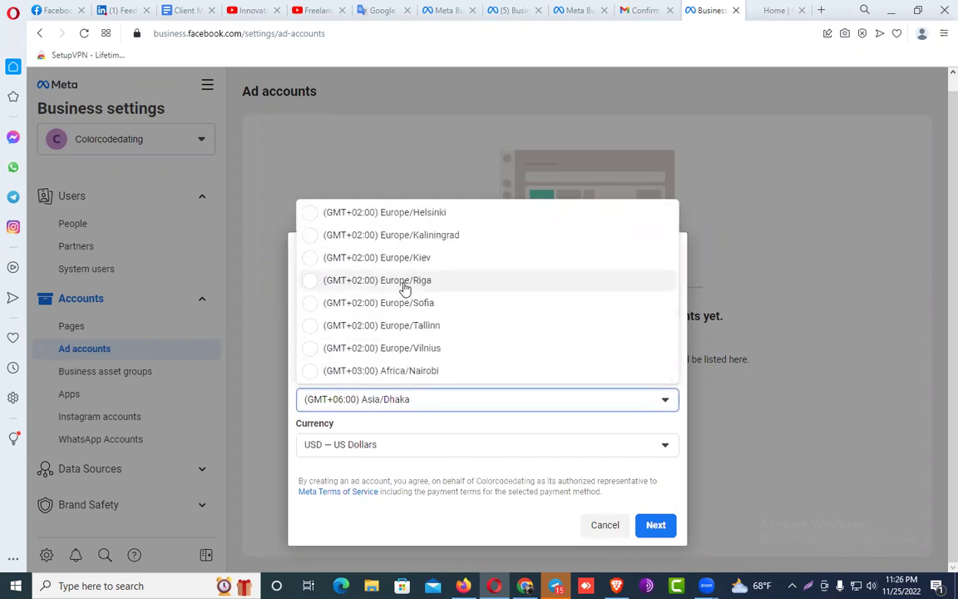
scroll(412, 292, "up", 10)
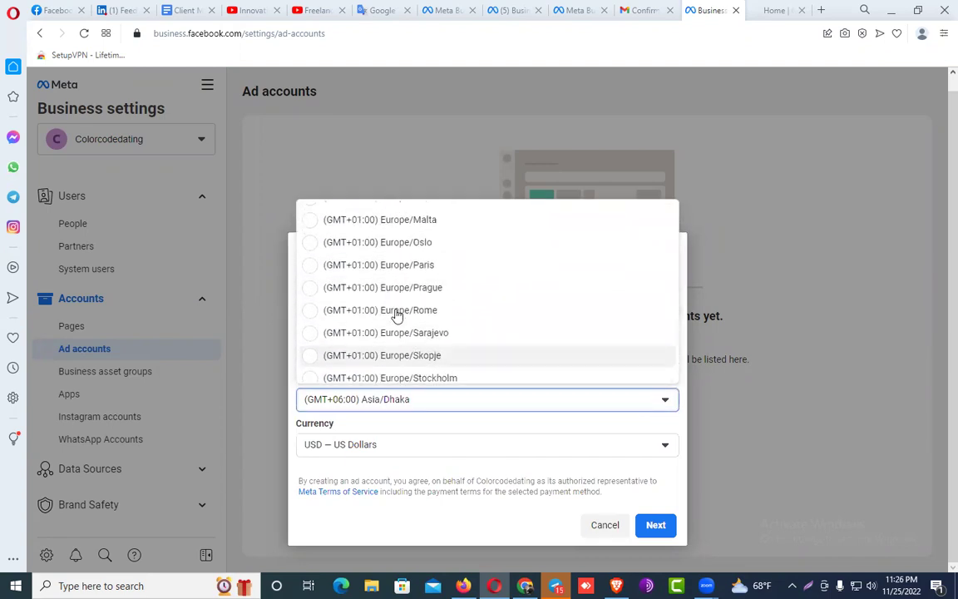
scroll(397, 315, "up", 4)
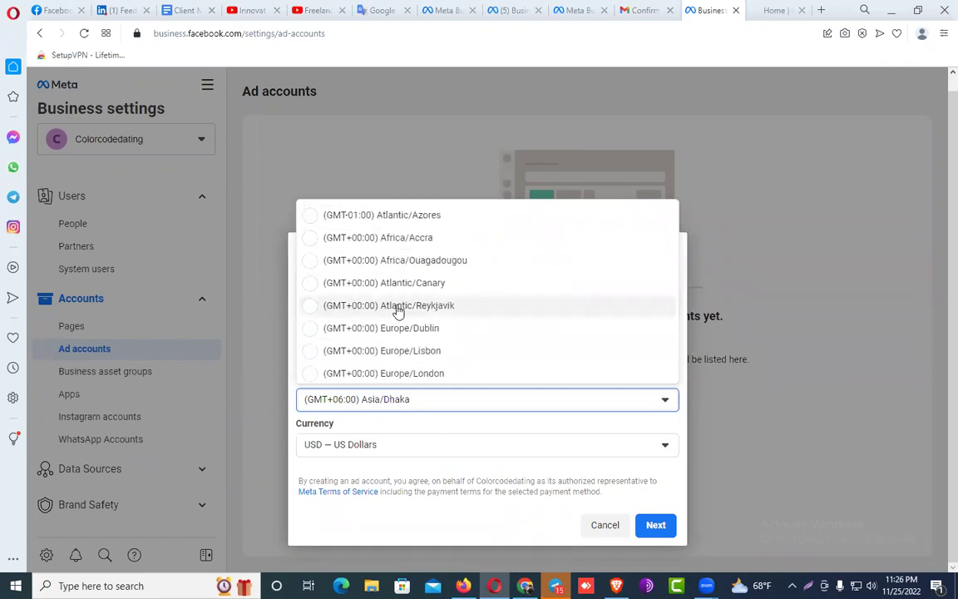
scroll(398, 311, "up", 5)
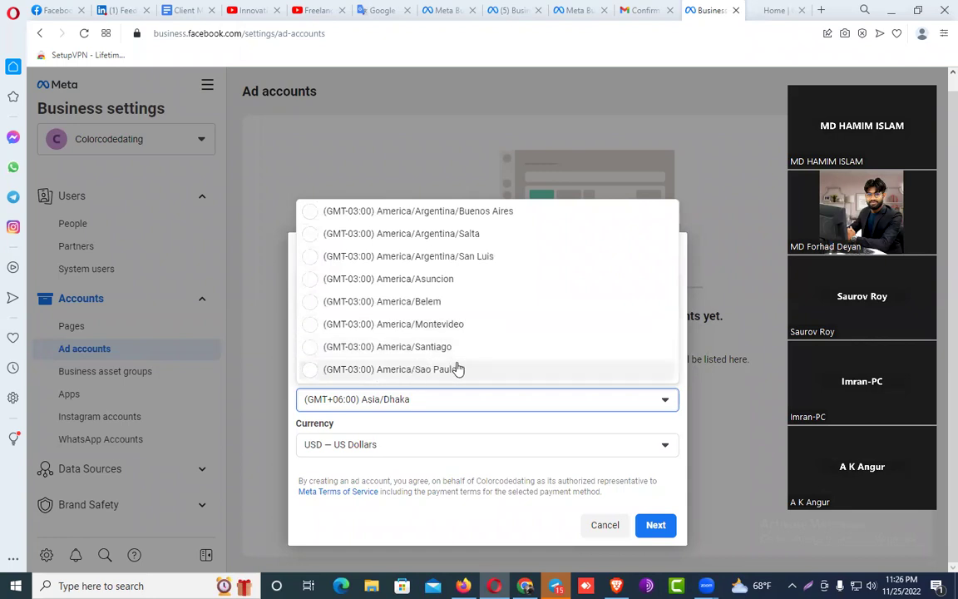
scroll(453, 363, "down", 2)
scroll(451, 356, "up", 3)
scroll(450, 345, "up", 7)
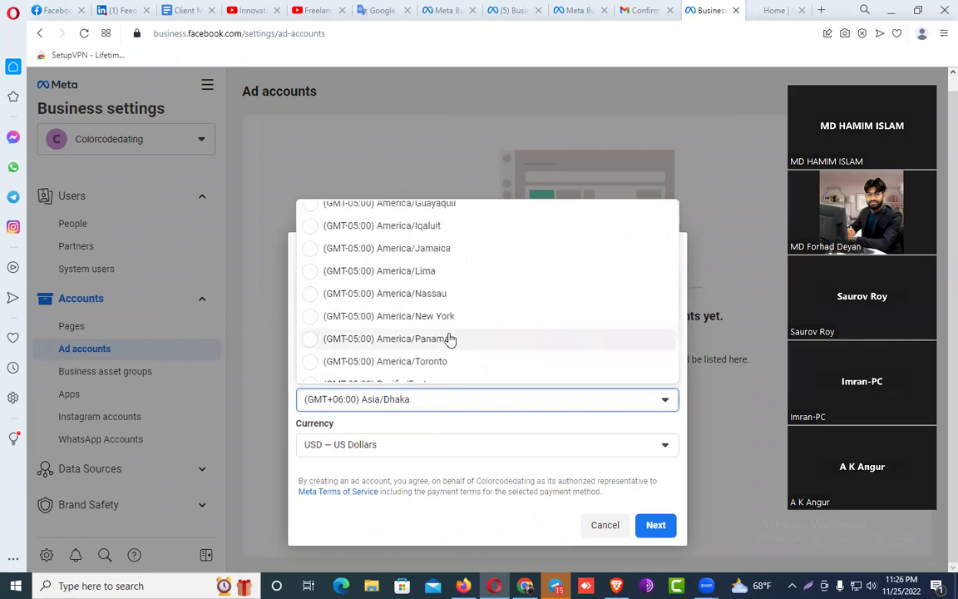
scroll(449, 340, "up", 5)
scroll(457, 333, "up", 4)
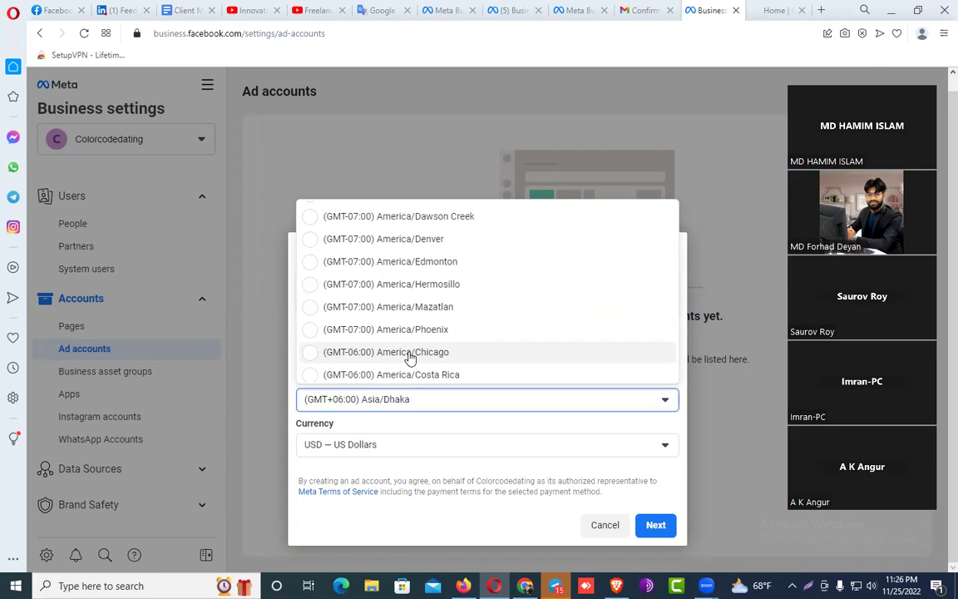
scroll(453, 350, "down", 1)
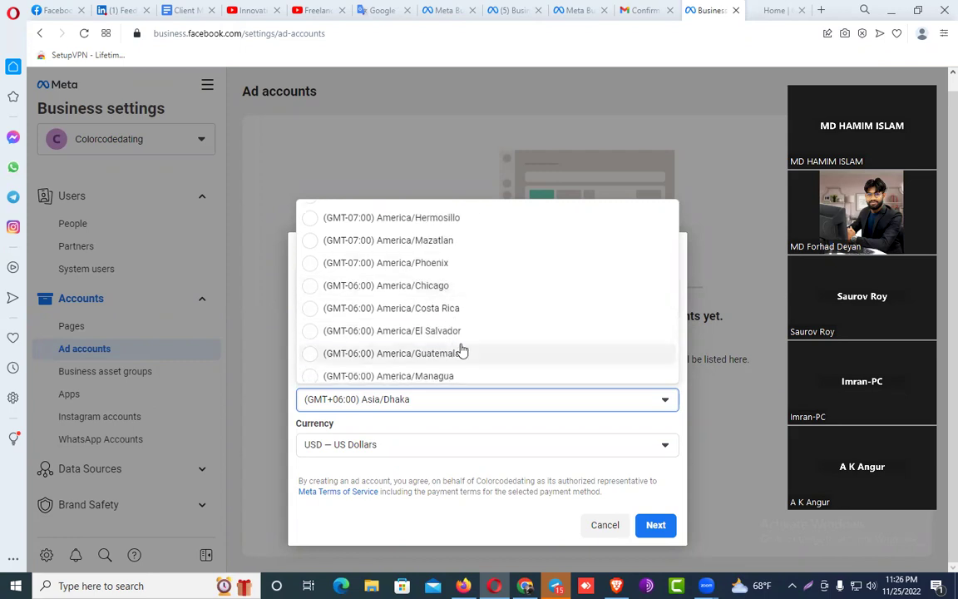
scroll(454, 287, "down", 1)
scroll(471, 351, "down", 3)
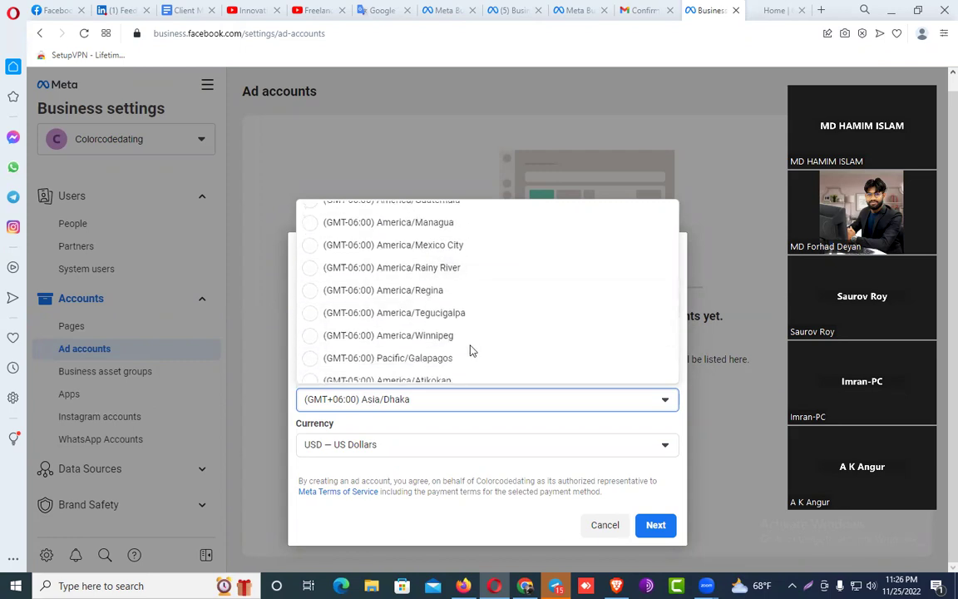
scroll(471, 348, "down", 1)
scroll(466, 341, "up", 4)
scroll(467, 344, "down", 4)
scroll(468, 342, "down", 2)
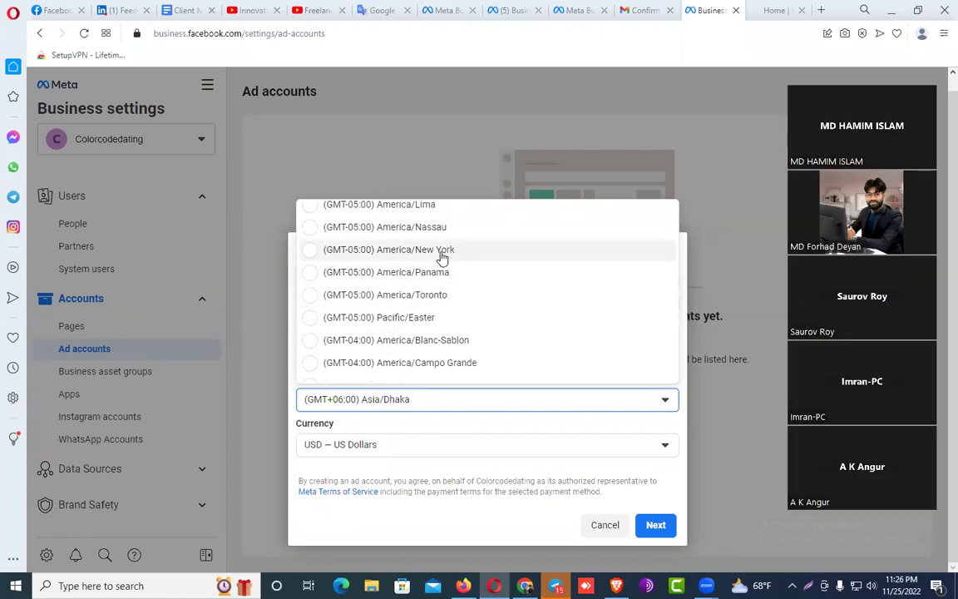
left_click(436, 300)
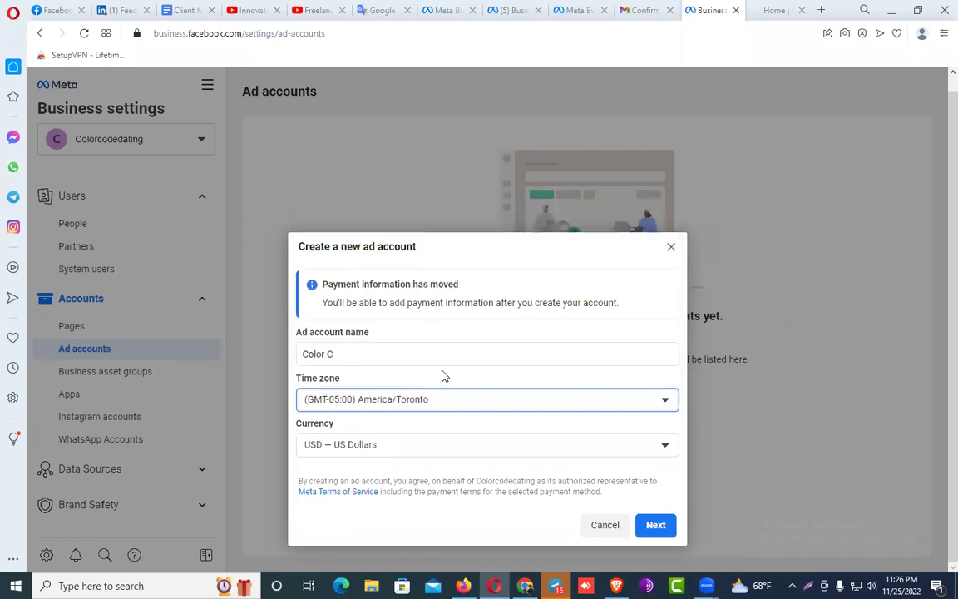
- Review the currency setting, keep USD – US Dollars and proceed to the ad account usage question
left_click_drag(333, 426, 297, 427)
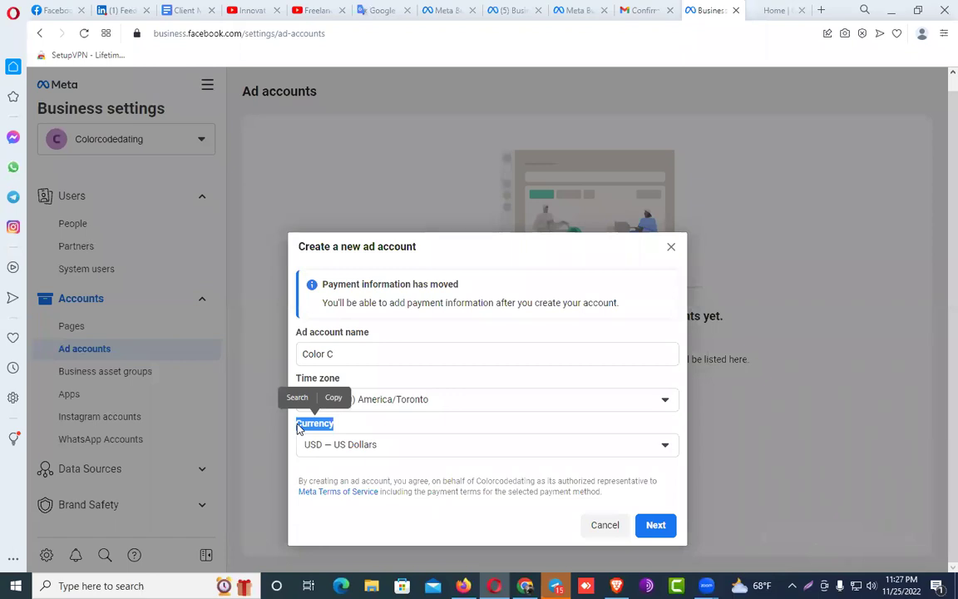
left_click(298, 428)
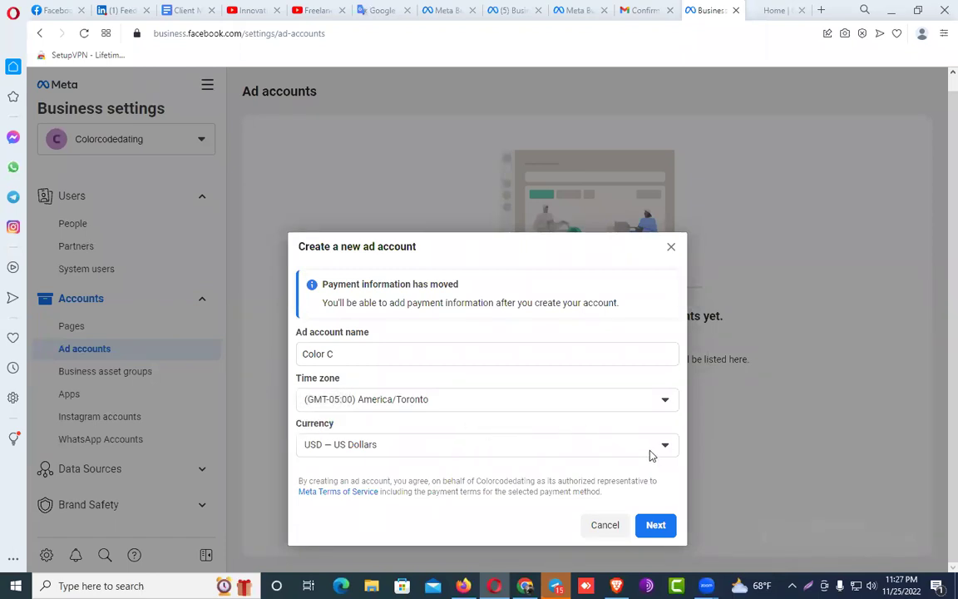
left_click_drag(325, 426, 296, 430)
left_click(294, 429)
left_click(660, 525)
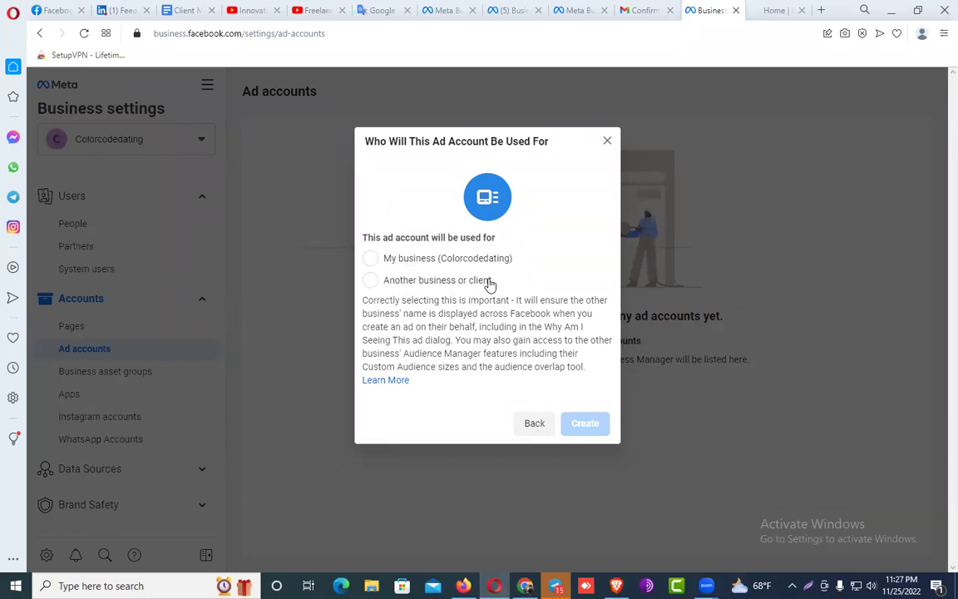
- Designate the ad account for My business (Colorcodedating) and create it
left_click(373, 281)
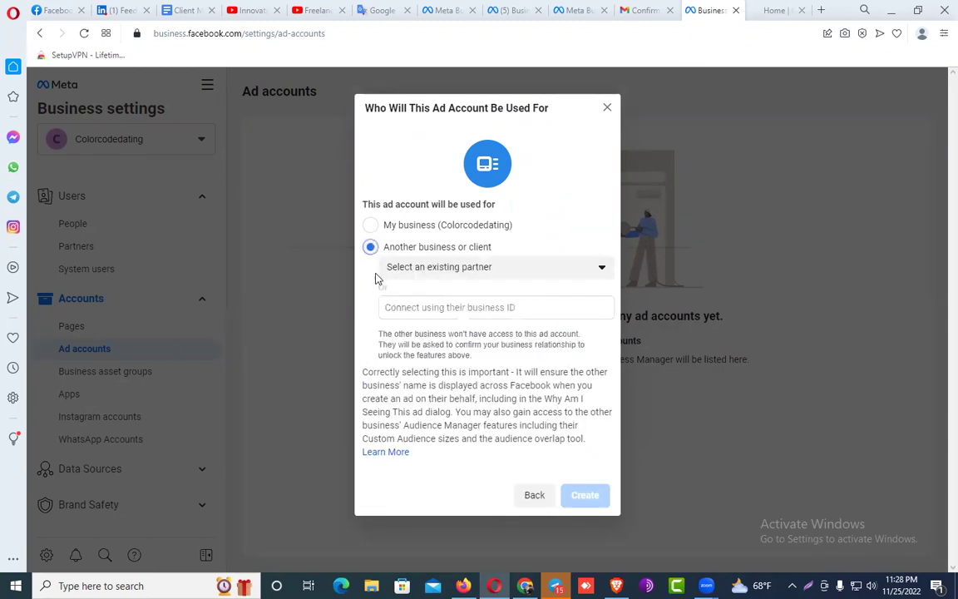
left_click(372, 224)
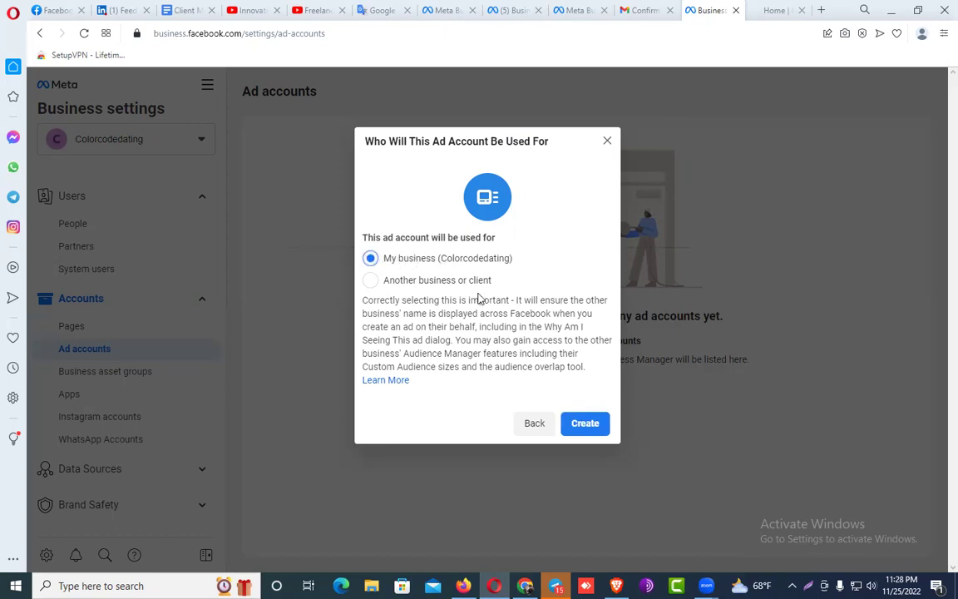
left_click(597, 425)
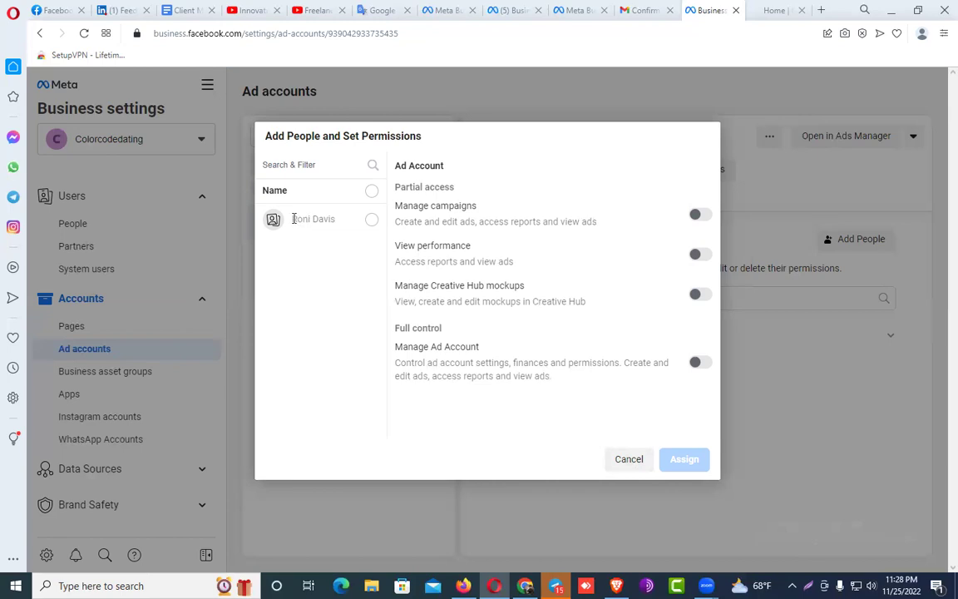
- Assign the listed person to the ad account with full control through the Manage Ad Account permission
left_click_drag(298, 218, 336, 220)
left_click(336, 221)
left_click(372, 220)
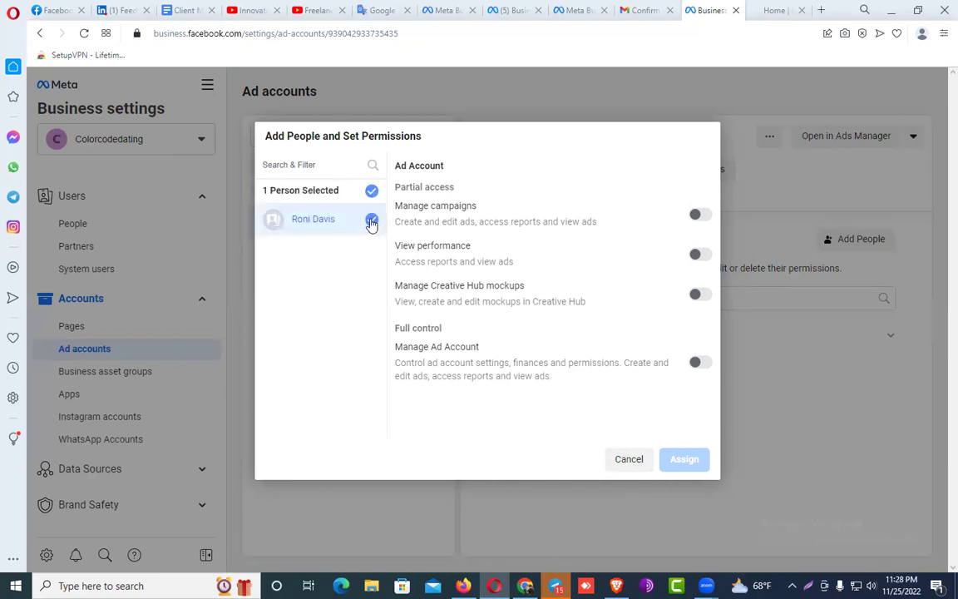
left_click(696, 363)
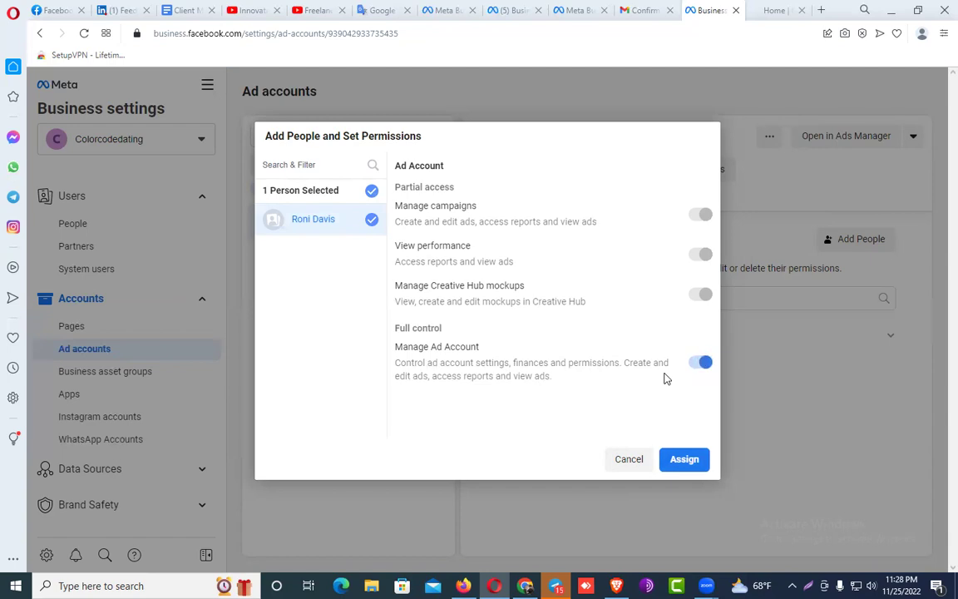
left_click(689, 467)
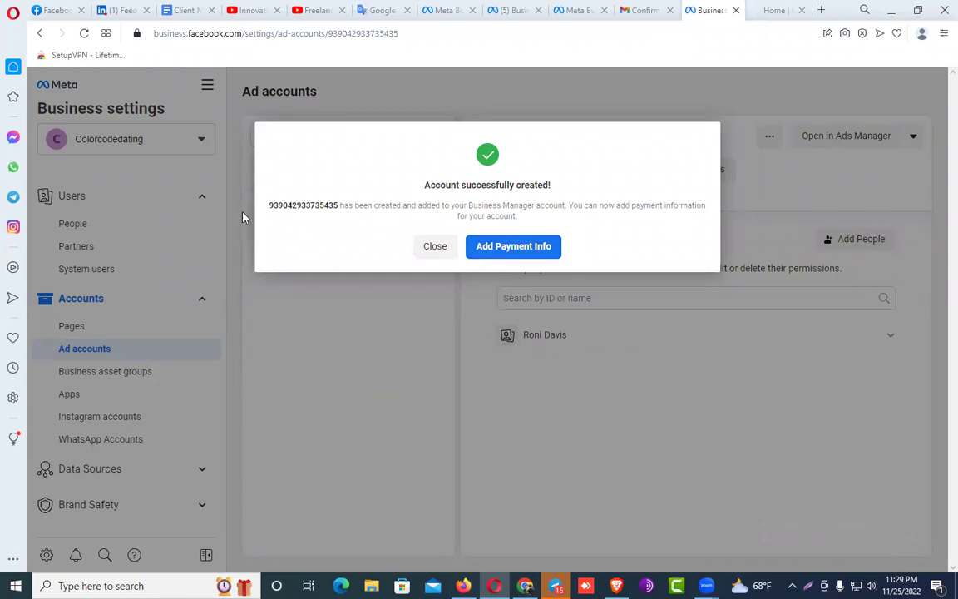
- Exit the account creation confirmation without adding payment information and reload the ad accounts page
left_click_drag(426, 187, 552, 184)
left_click(558, 183)
left_click(430, 250)
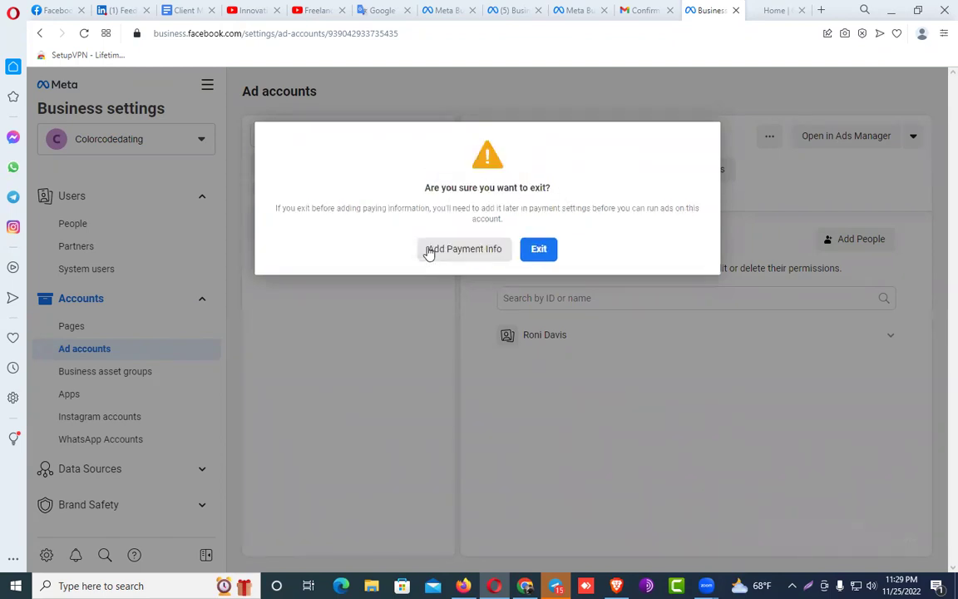
left_click(541, 253)
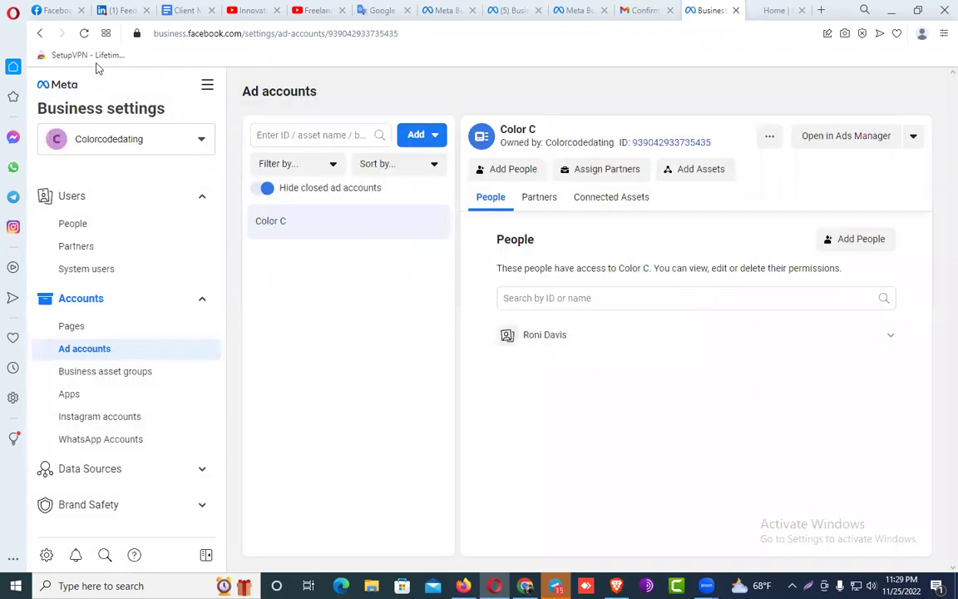
left_click(85, 33)
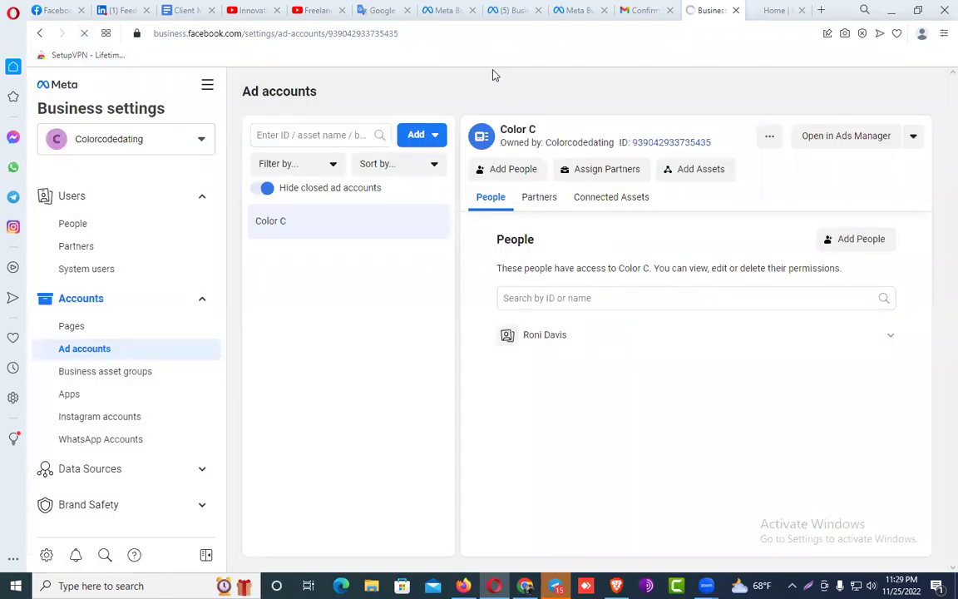